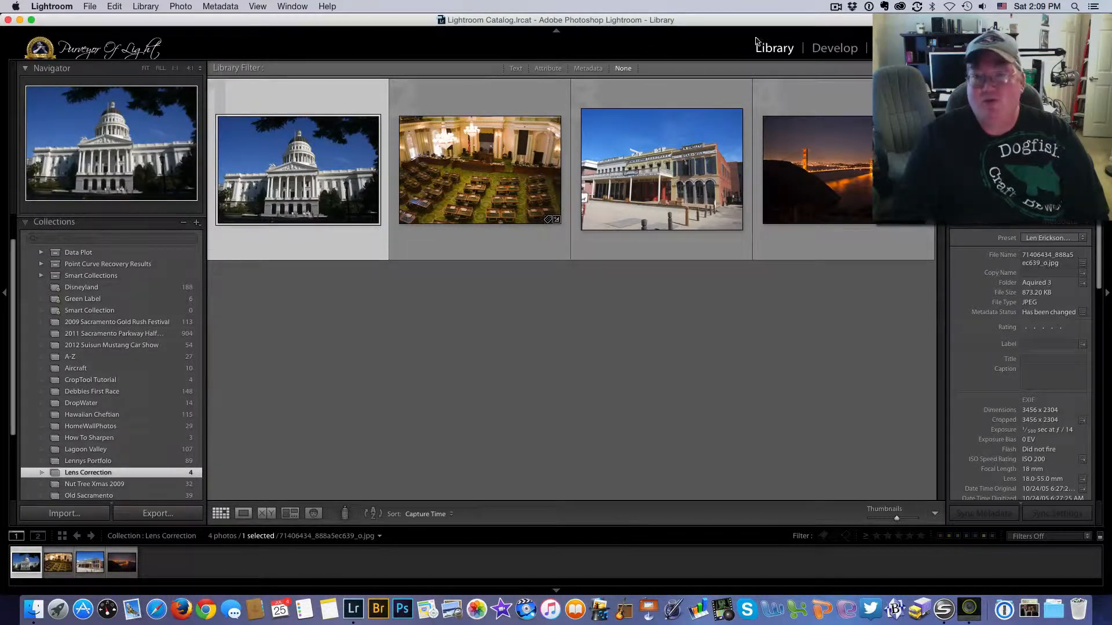
# - Open the capitol photo in Develop, expand Lens Corrections, and leave profile corrections off
pyautogui.click(845, 52)
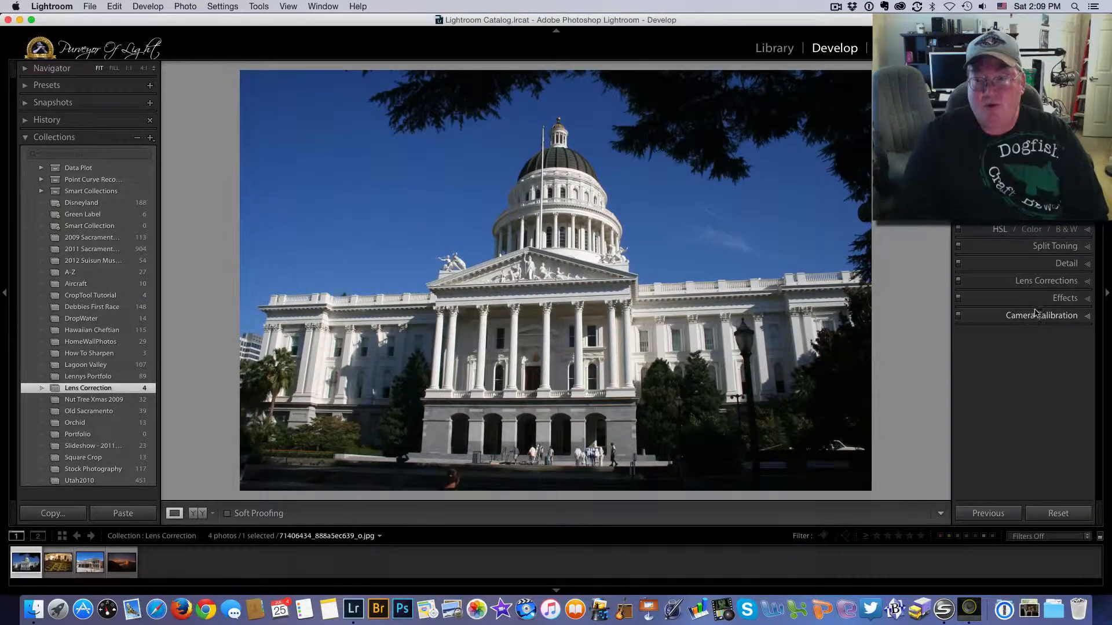
pyautogui.click(1075, 284)
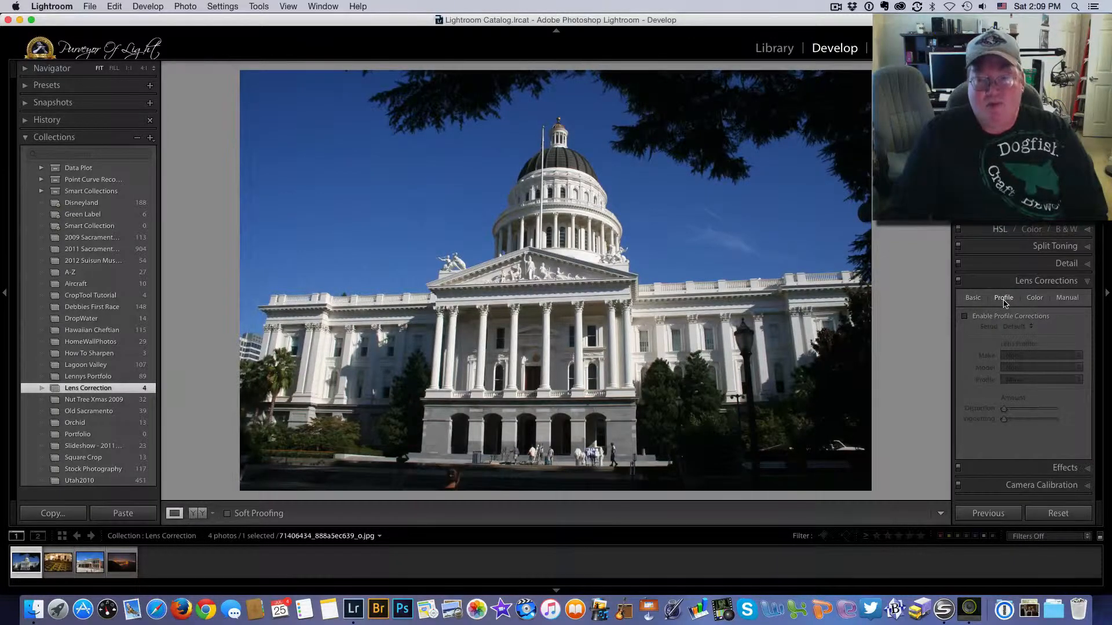
pyautogui.click(965, 319)
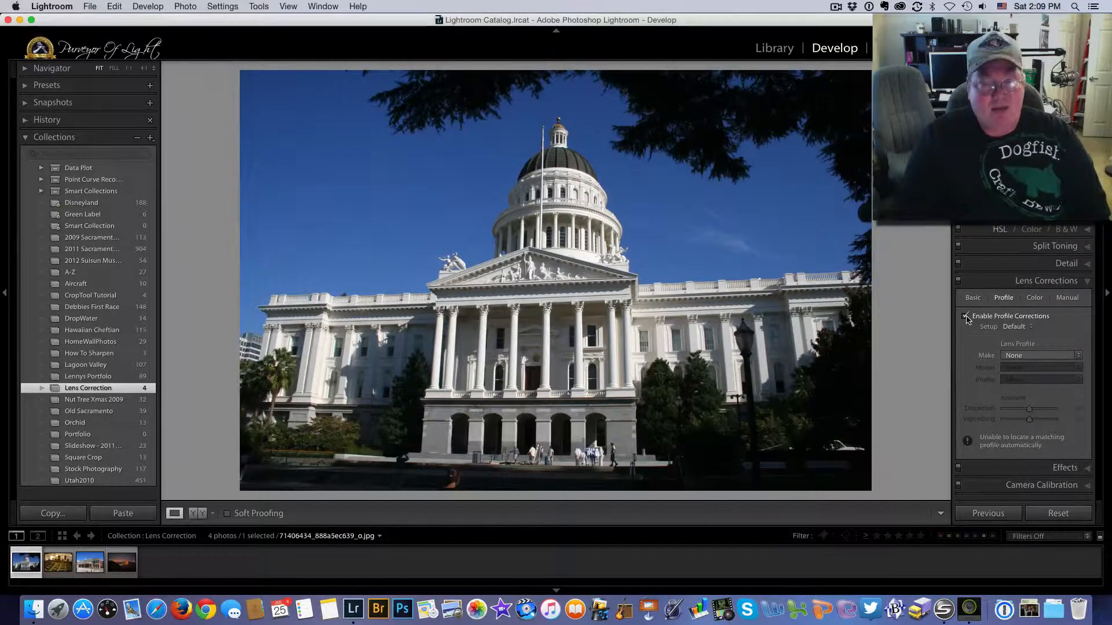
pyautogui.click(965, 317)
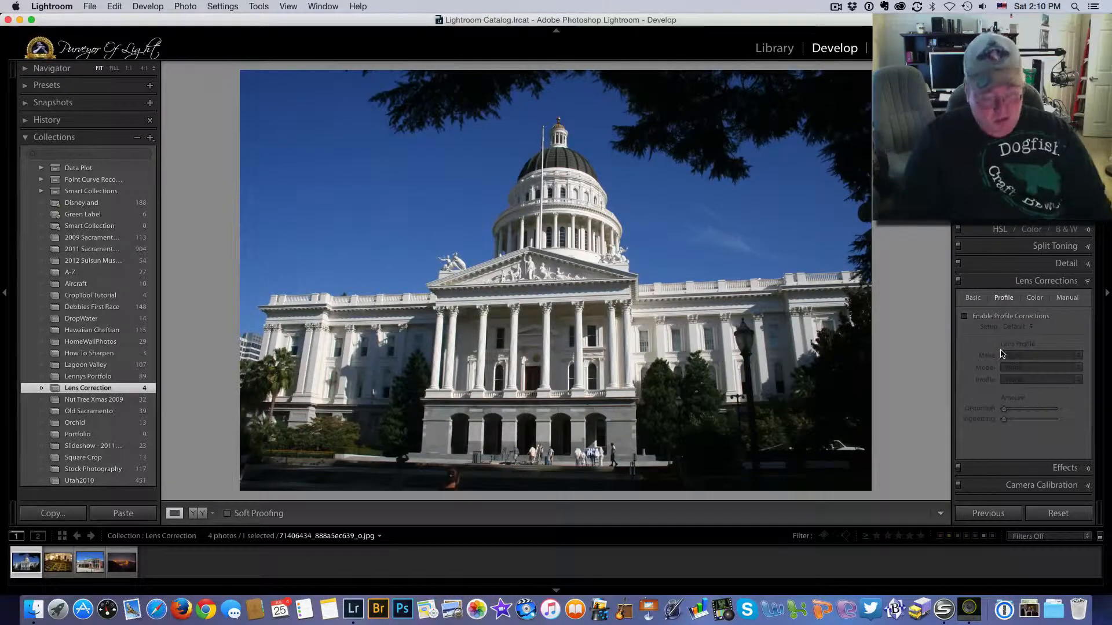
pyautogui.press('i')
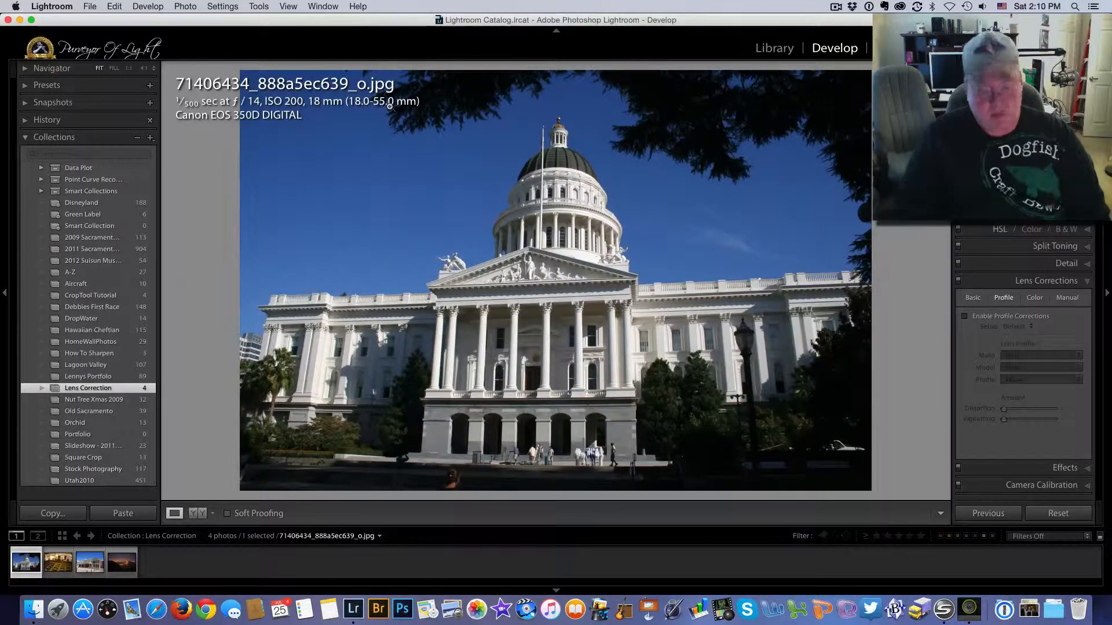
pyautogui.press('i')
pyautogui.press('i')
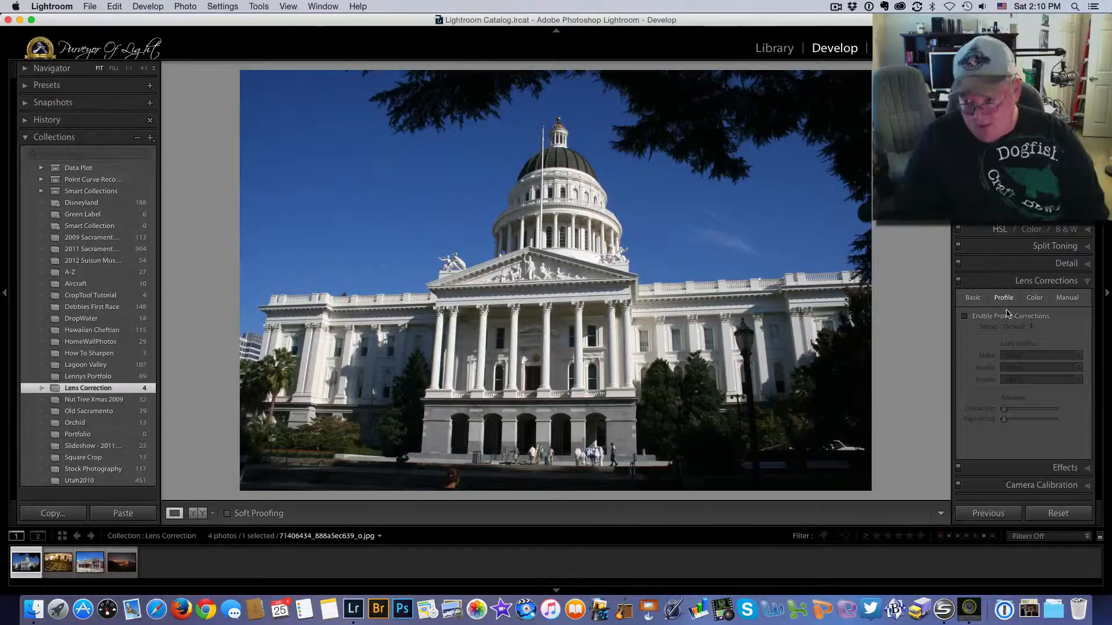
# - Enable profile corrections using the Canon EF-S 18-55mm lens profile
pyautogui.click(964, 318)
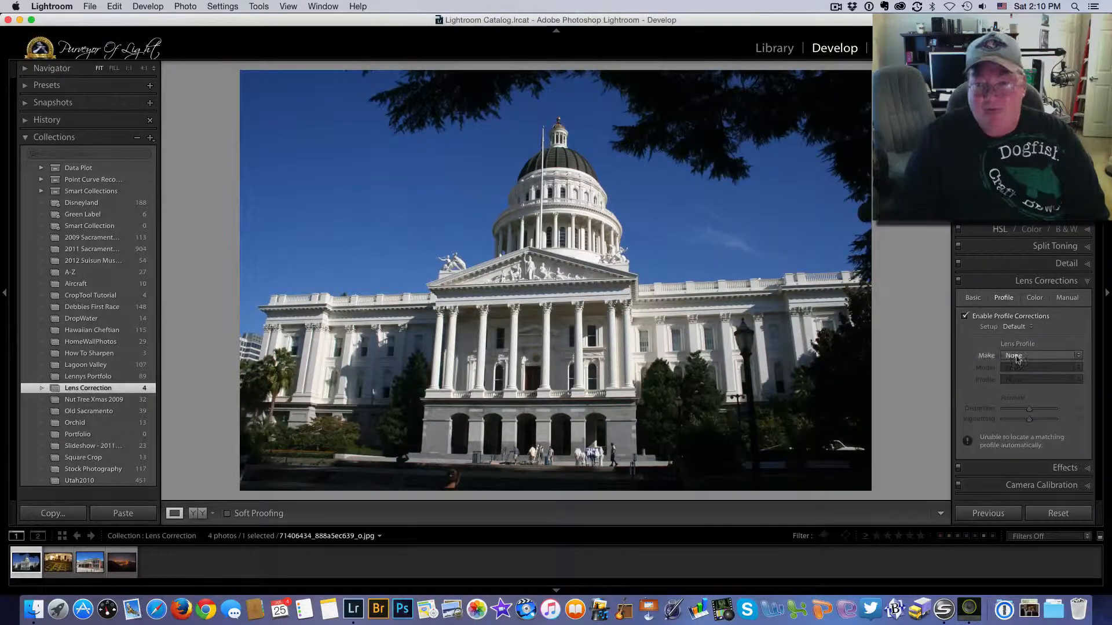
pyautogui.click(1081, 357)
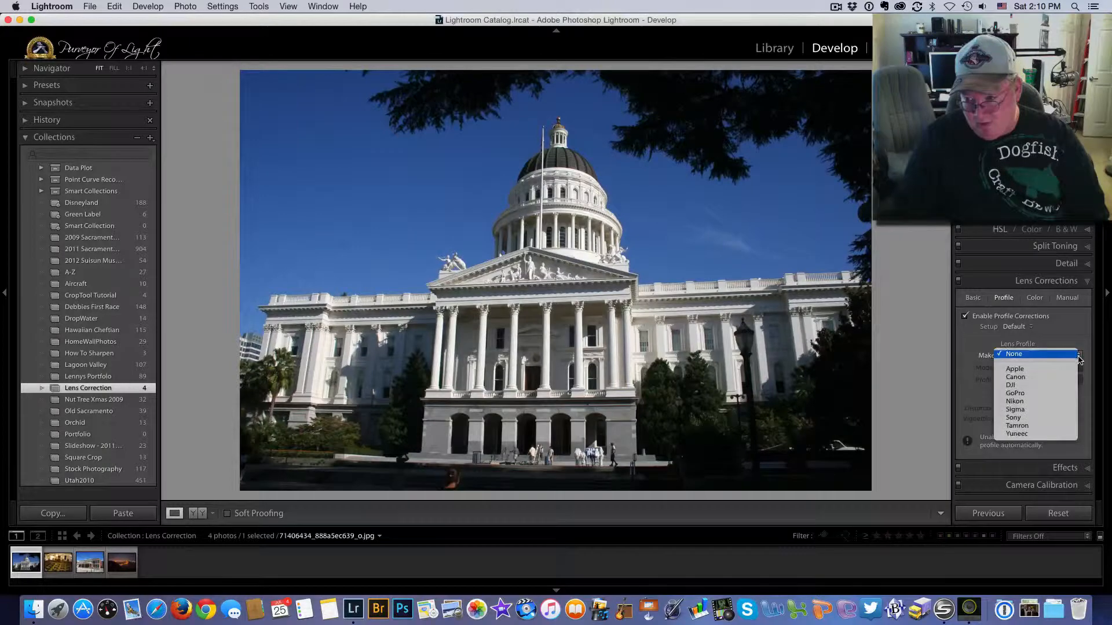
pyautogui.click(1045, 377)
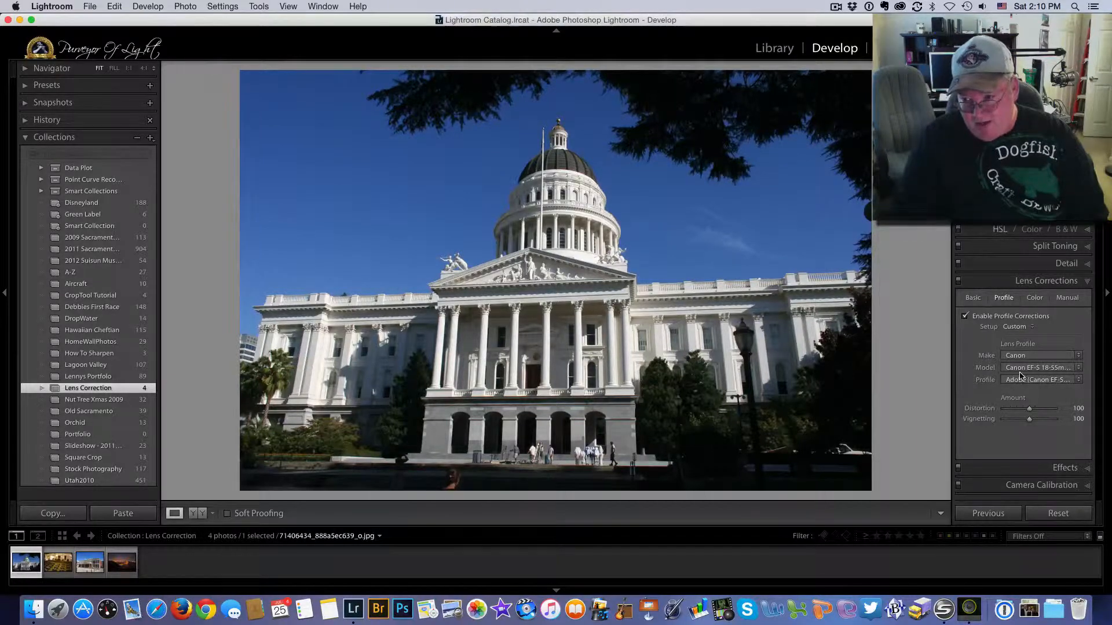
pyautogui.click(1080, 368)
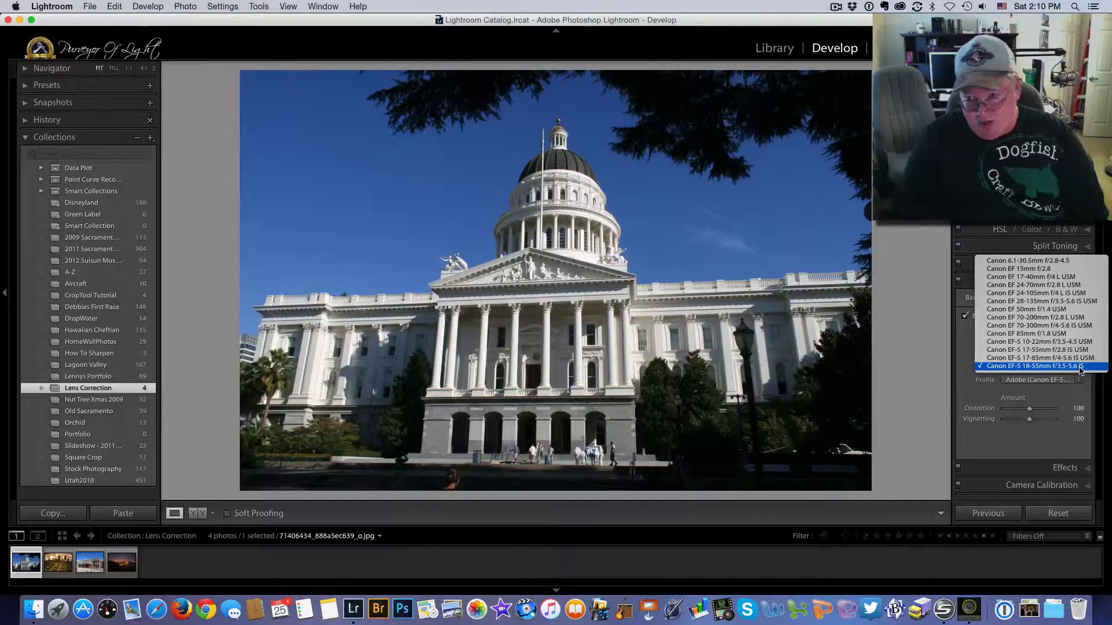
pyautogui.click(1081, 369)
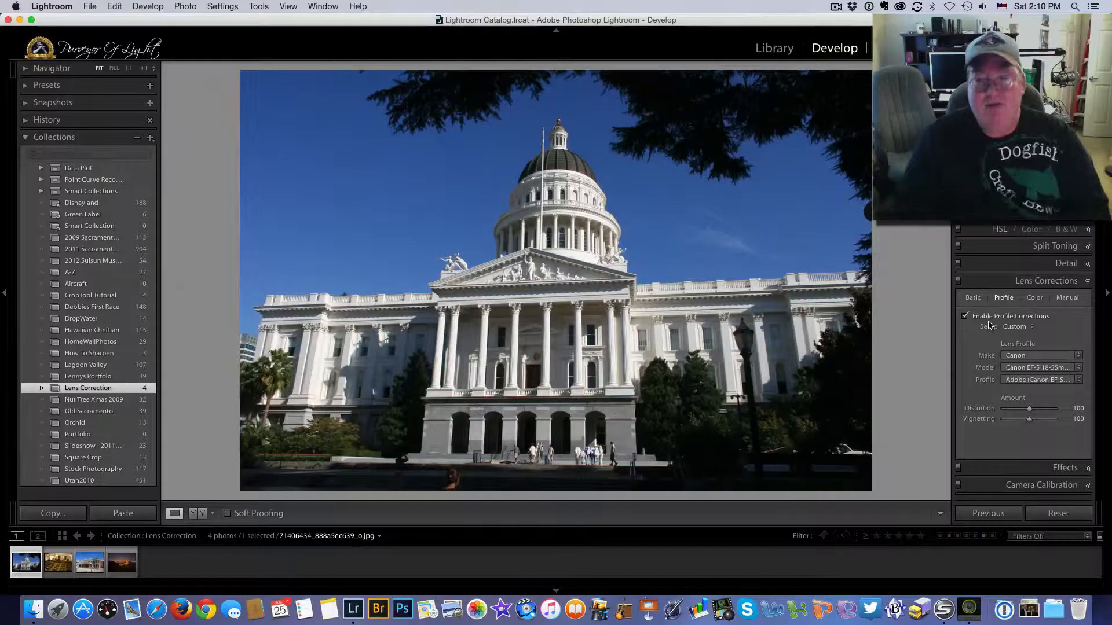
pyautogui.click(973, 298)
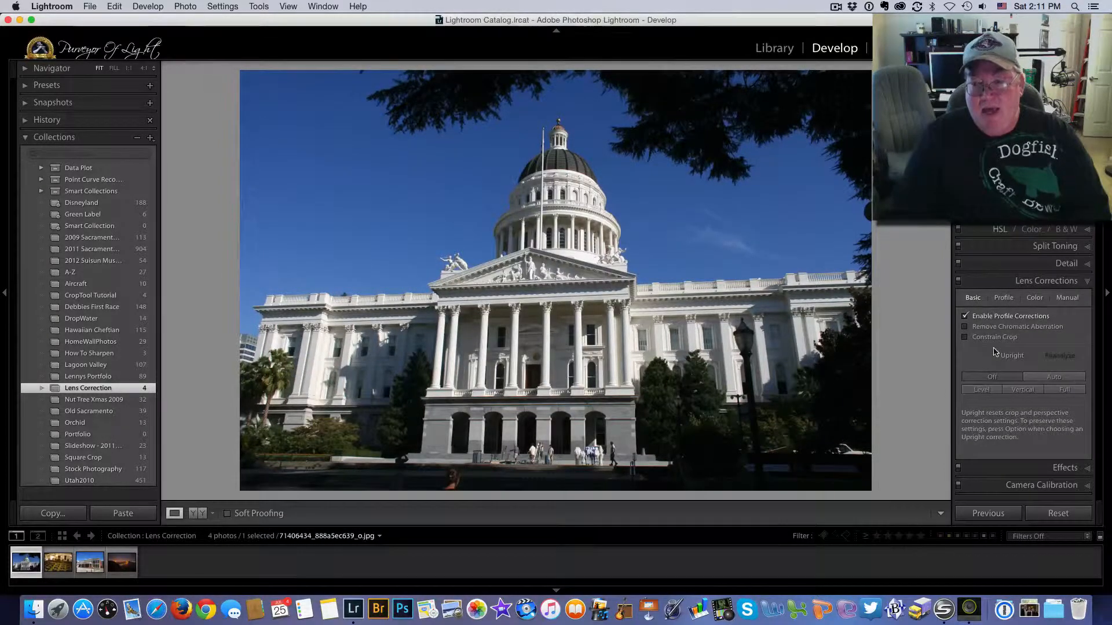
# - Turn on Remove Chromatic Aberration and apply Auto Upright to the capitol photo
pyautogui.click(965, 328)
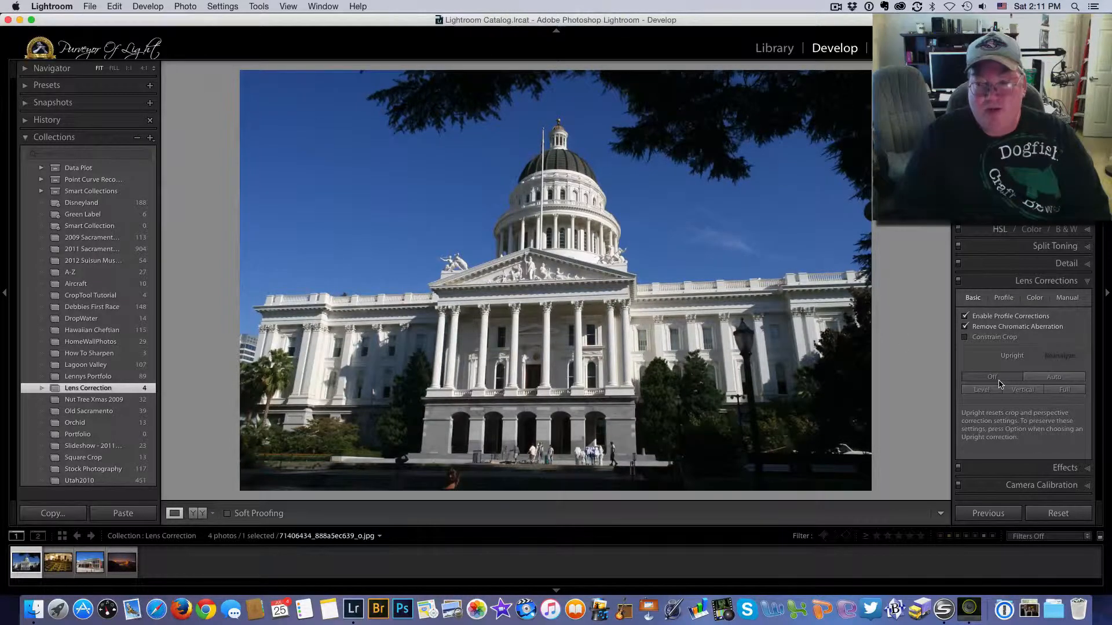
pyautogui.click(1047, 378)
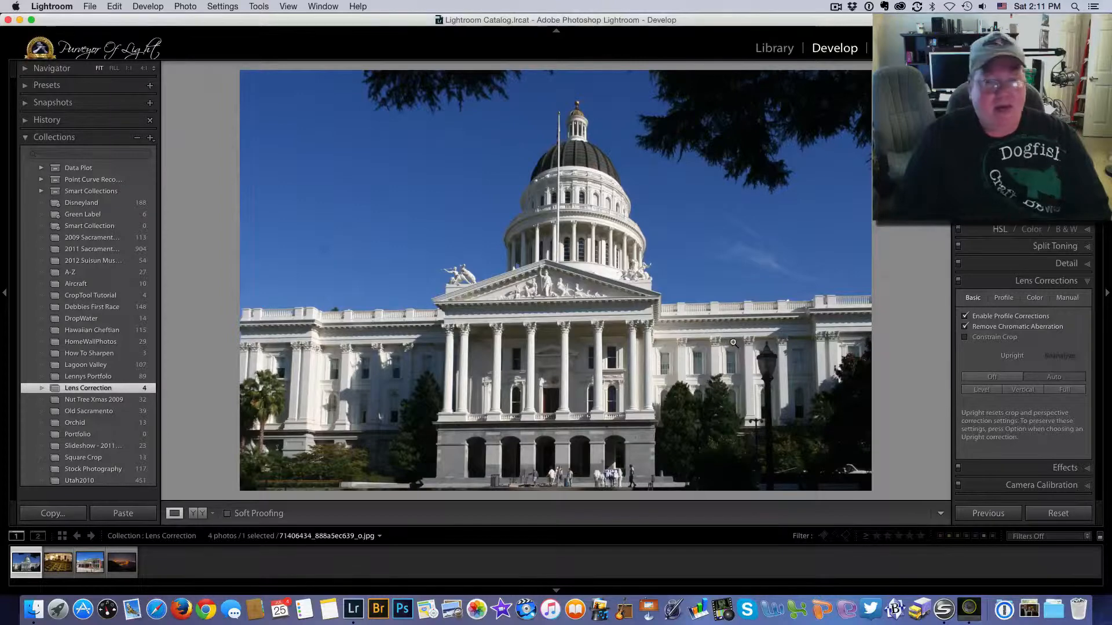
# - Compare Upright Level, Vertical, Full, Off and Auto, then reset all the capitol's settings
pyautogui.click(986, 391)
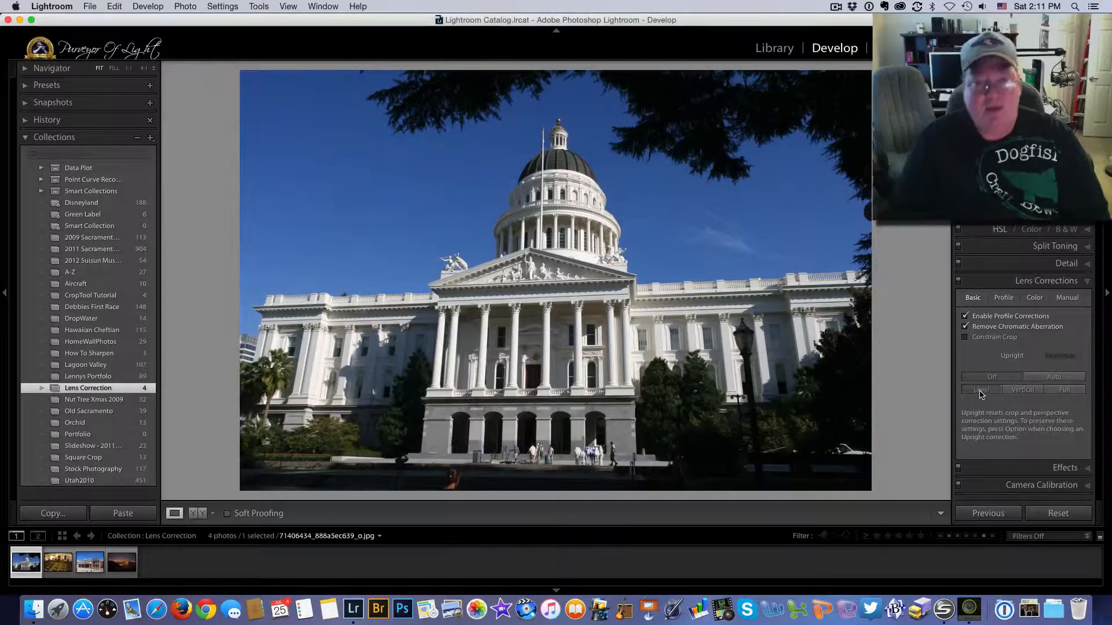
pyautogui.click(980, 392)
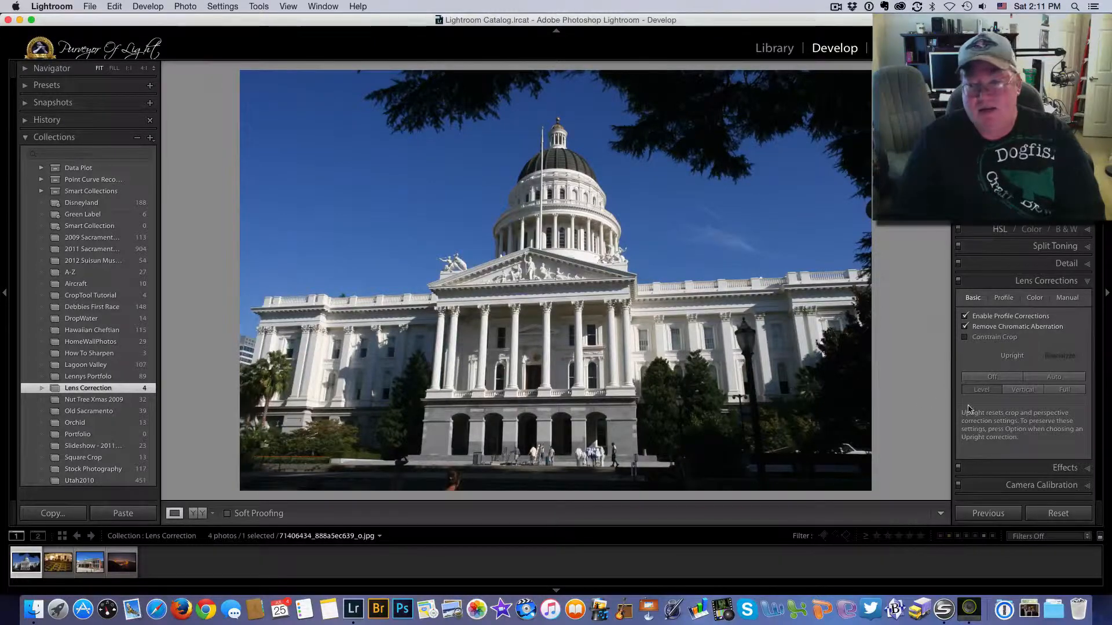
pyautogui.click(1014, 391)
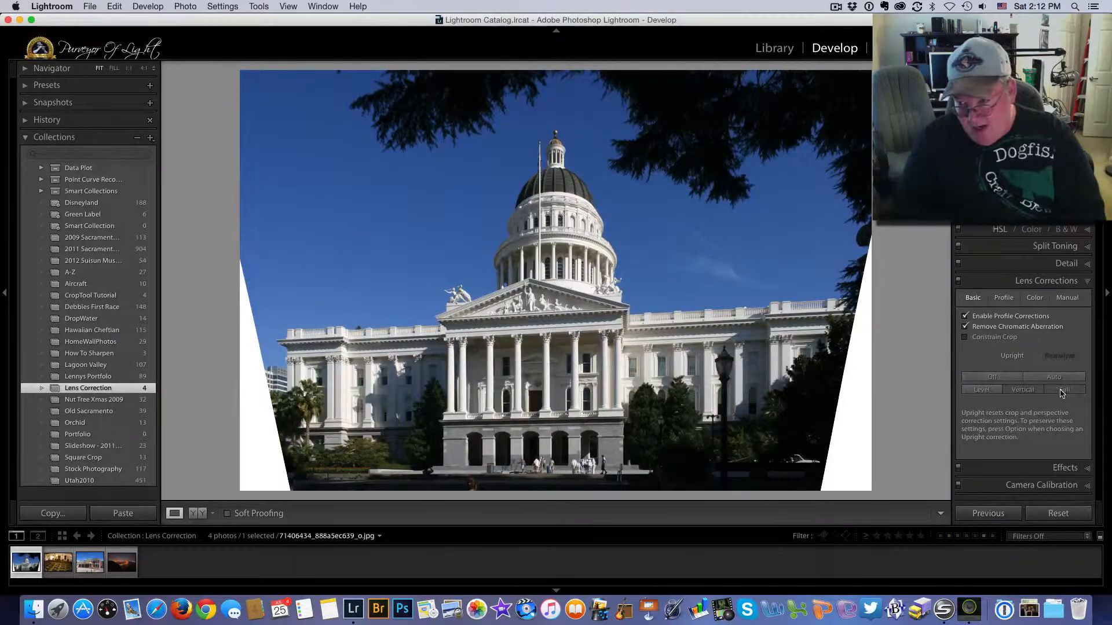
pyautogui.click(980, 393)
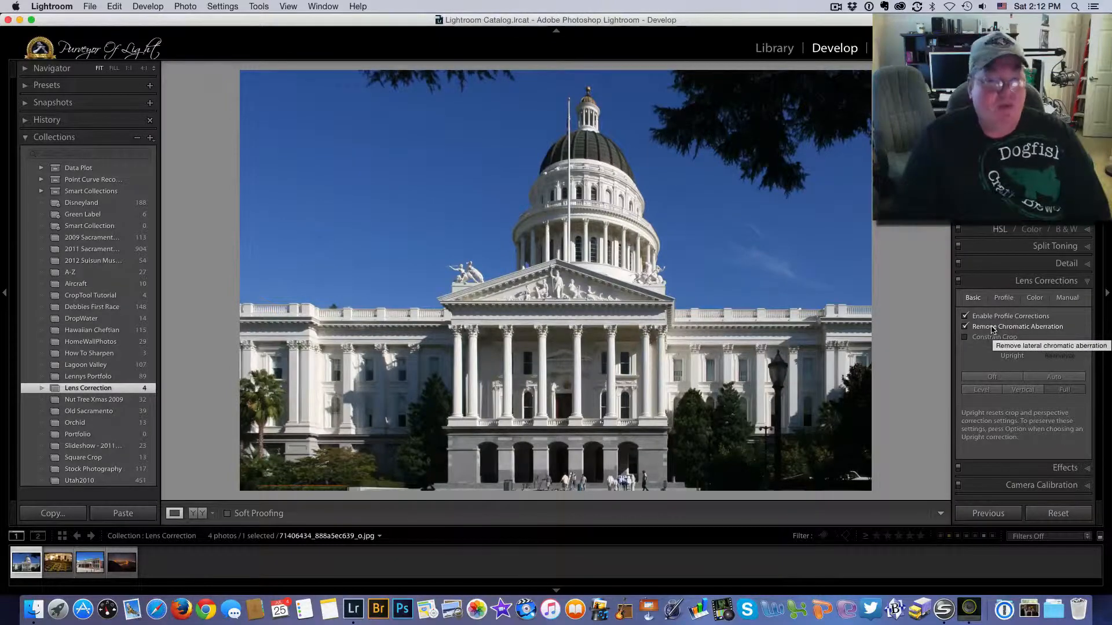
pyautogui.click(989, 378)
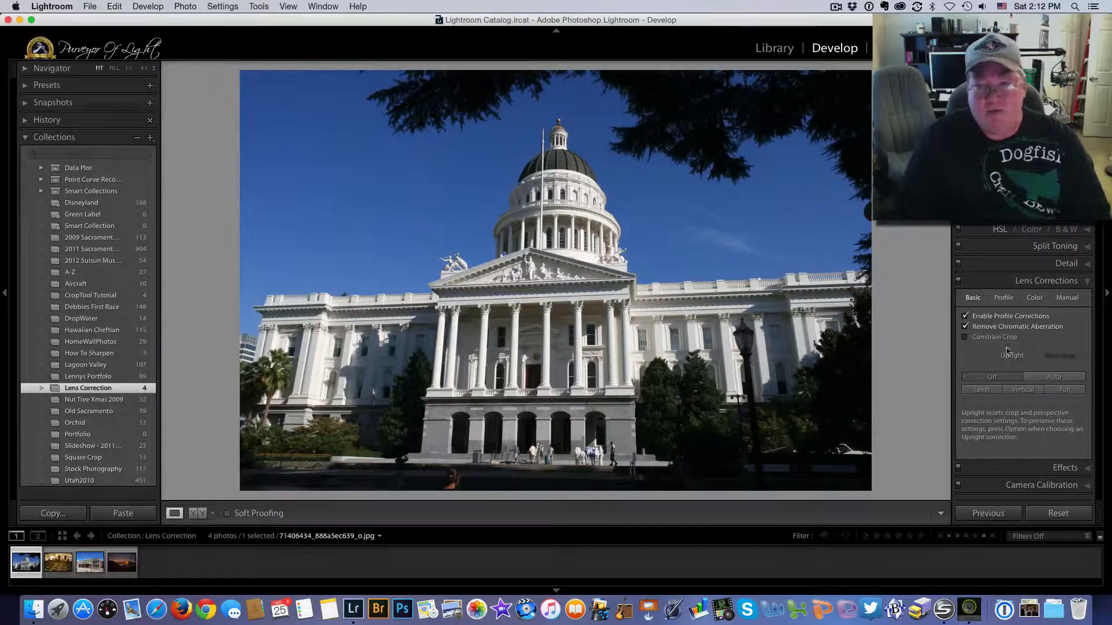
pyautogui.click(1053, 377)
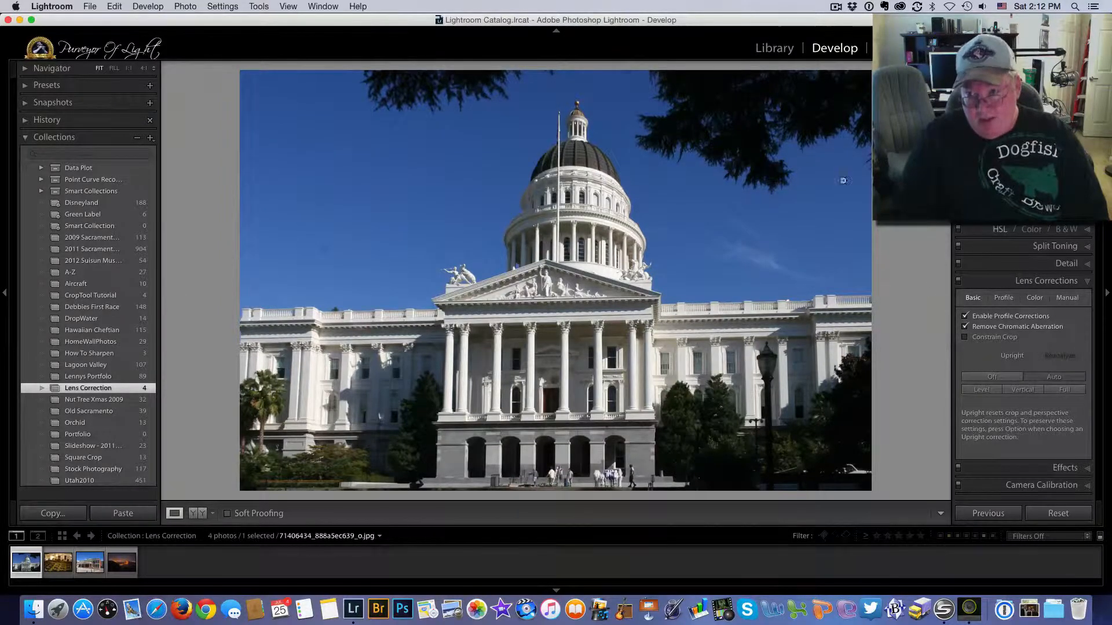
pyautogui.click(1055, 514)
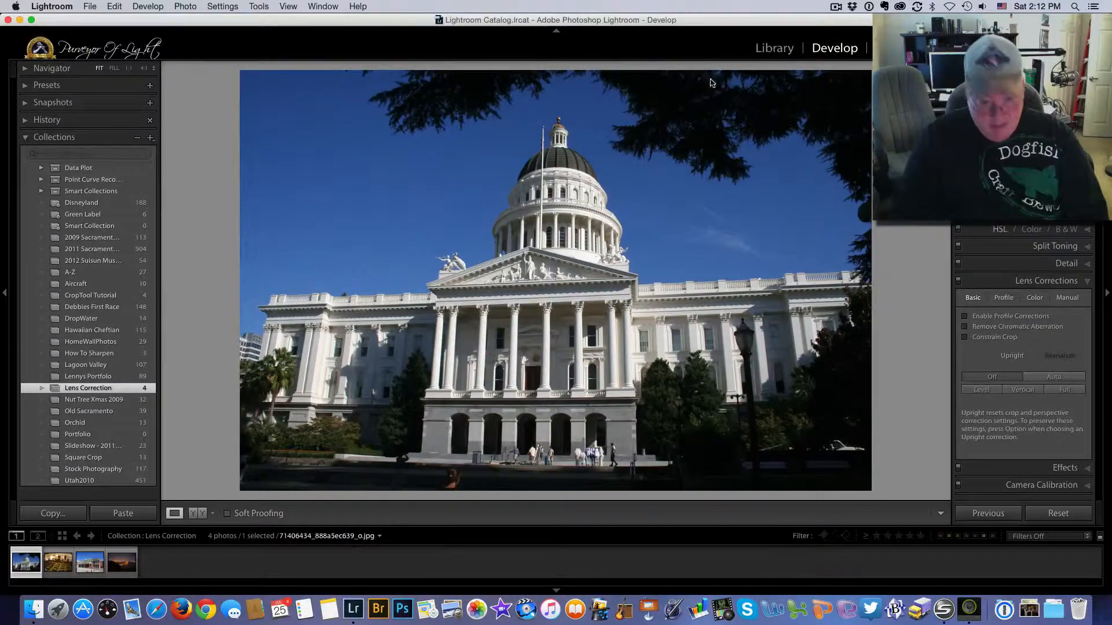
# - Open the assembly chamber photo and enable lens profile correction on it
pyautogui.click(58, 562)
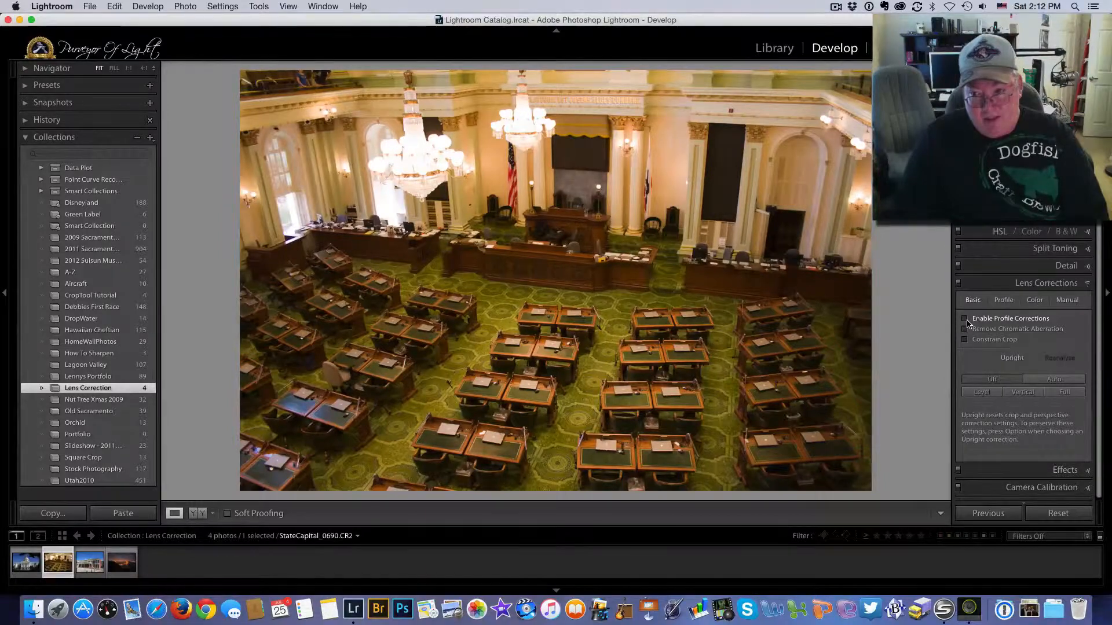
pyautogui.click(1003, 300)
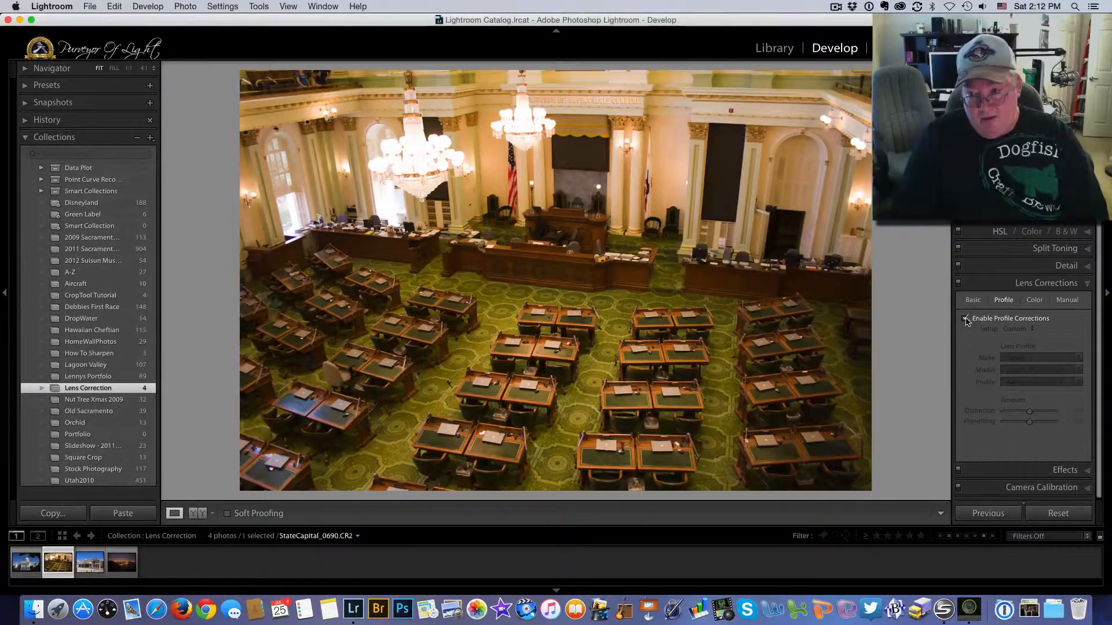
pyautogui.click(965, 319)
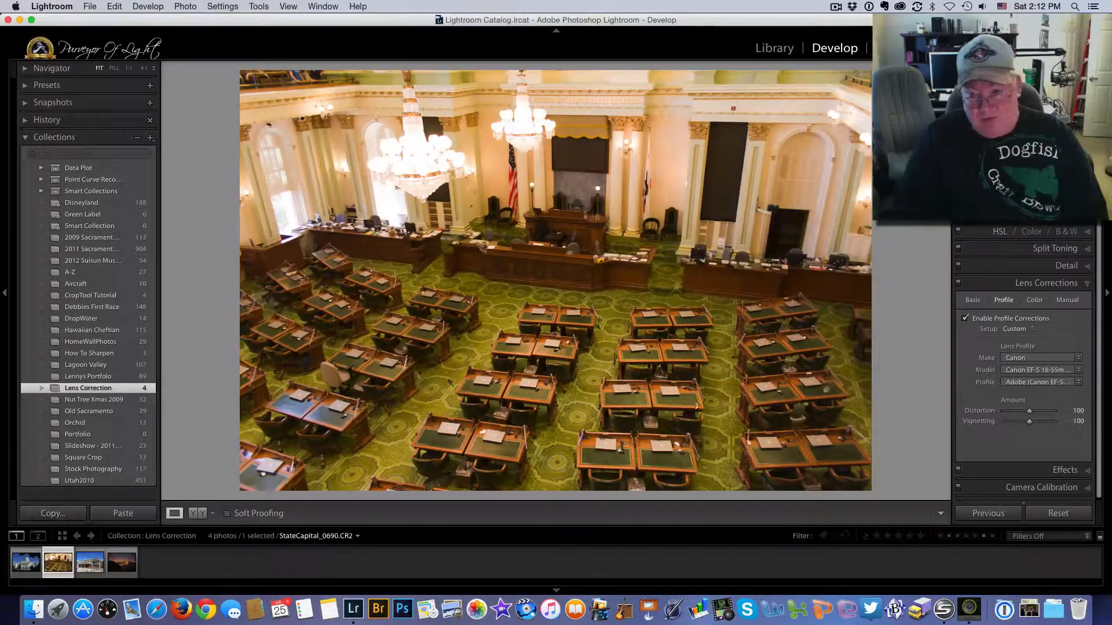
# - Toggle the Lens Corrections panel off and on repeatedly to compare the chamber photo
pyautogui.click(958, 284)
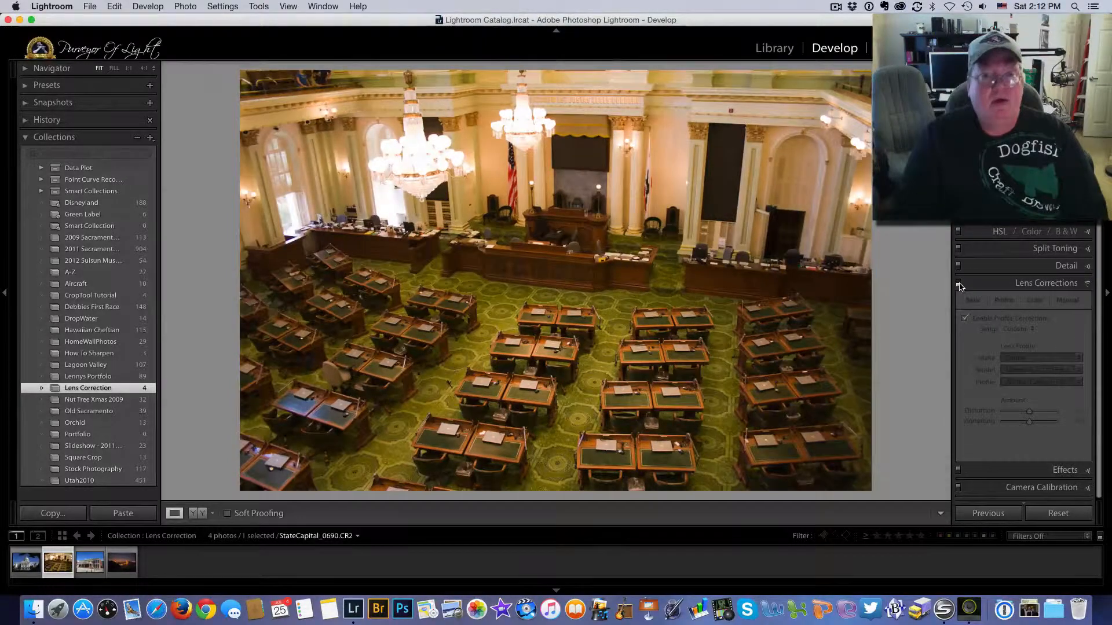
pyautogui.click(958, 285)
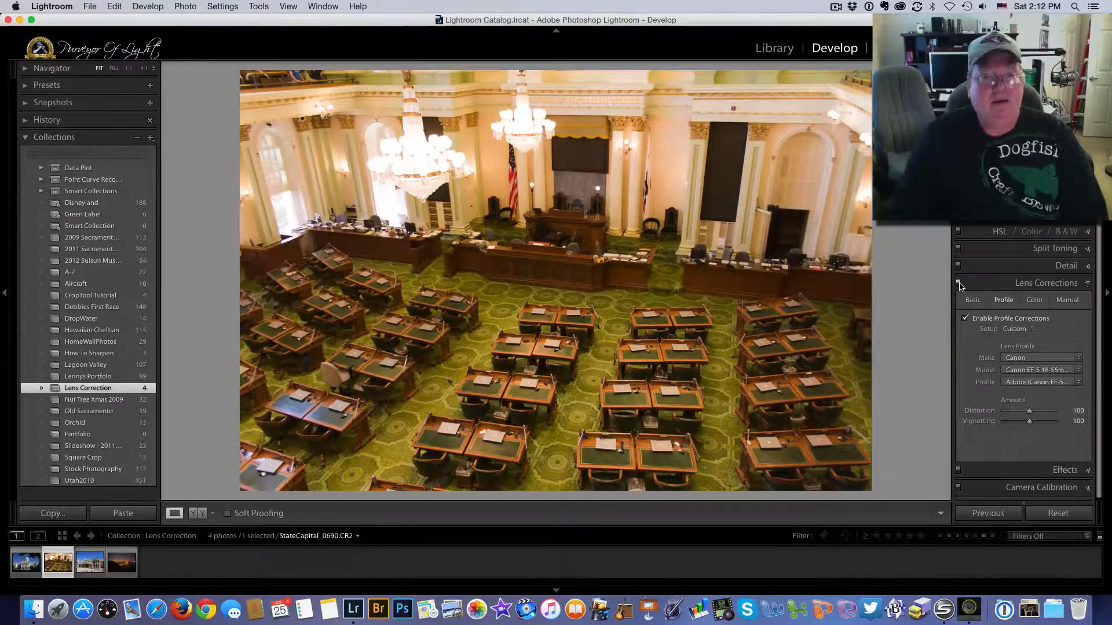
pyautogui.click(958, 284)
pyautogui.click(958, 284)
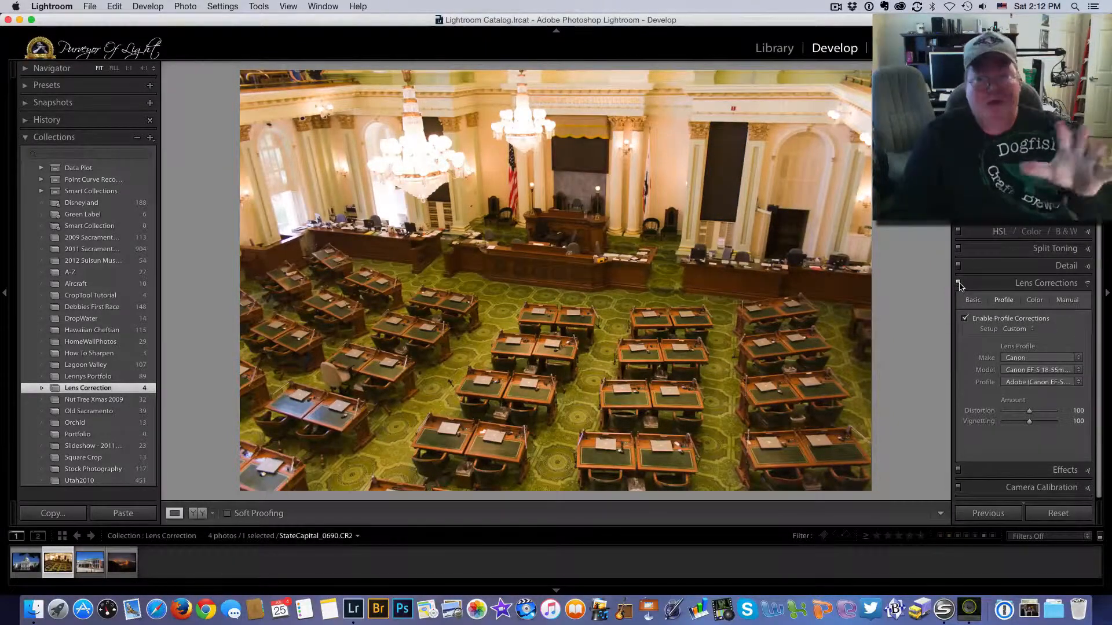
pyautogui.click(958, 284)
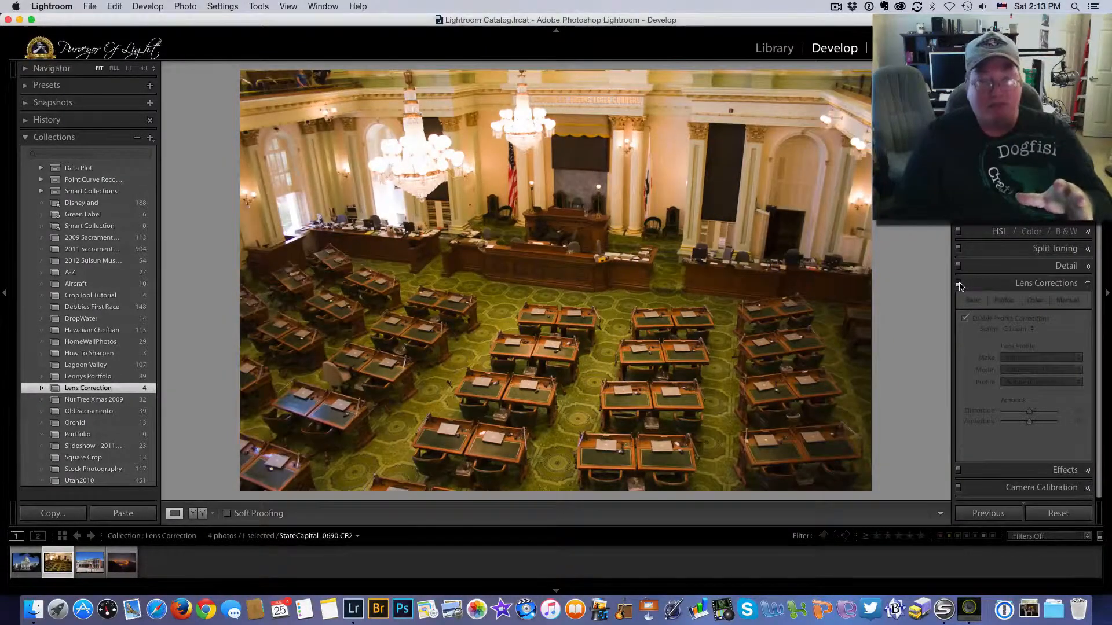
pyautogui.click(958, 284)
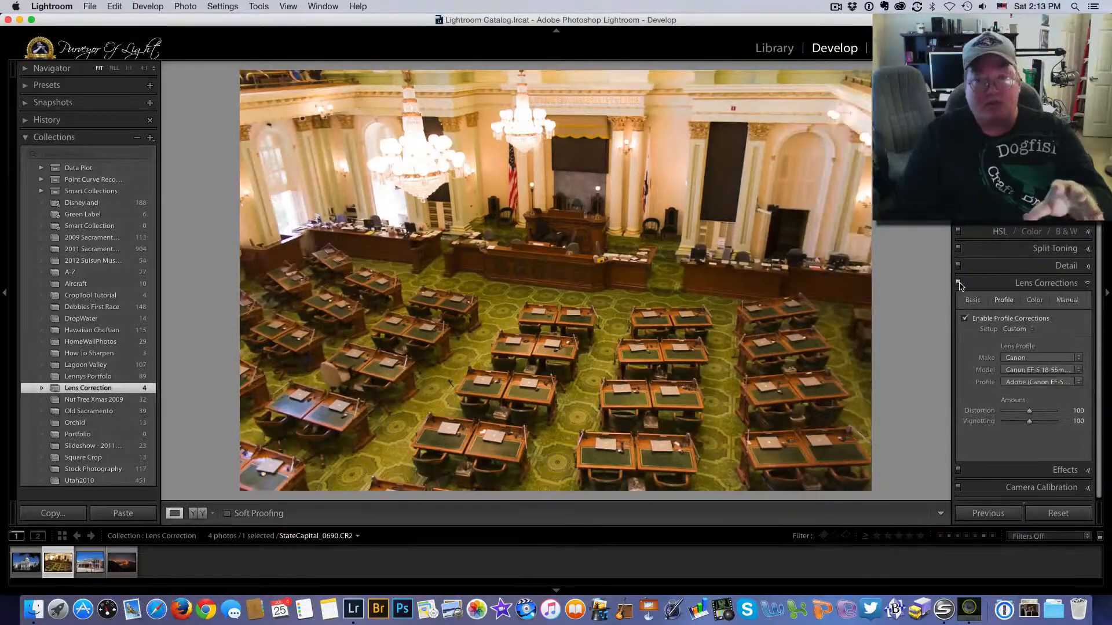
pyautogui.click(959, 284)
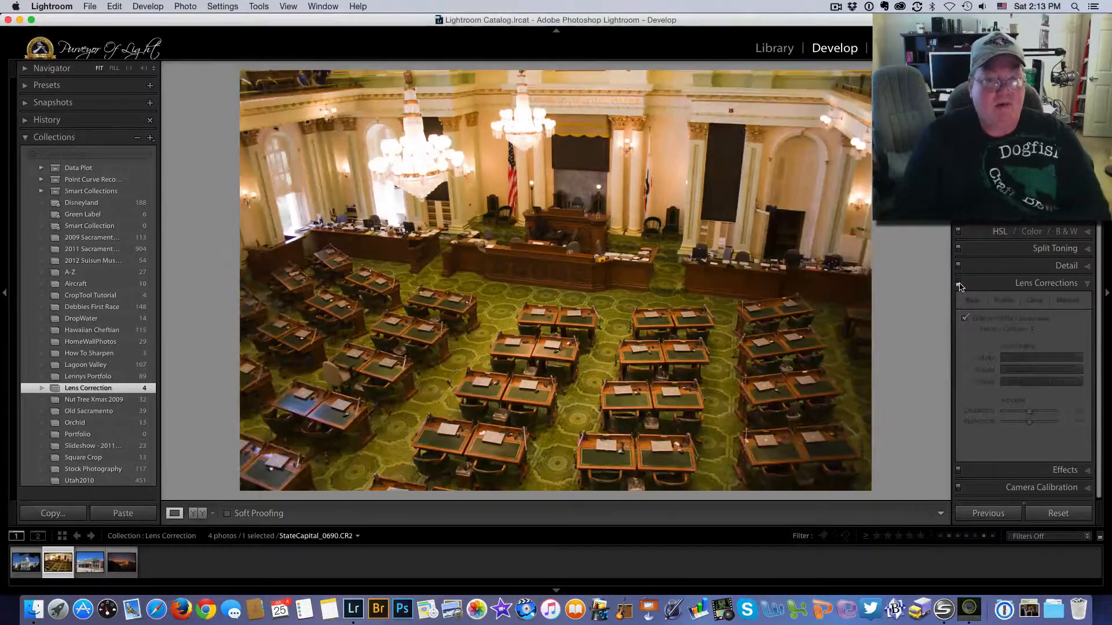
pyautogui.click(958, 284)
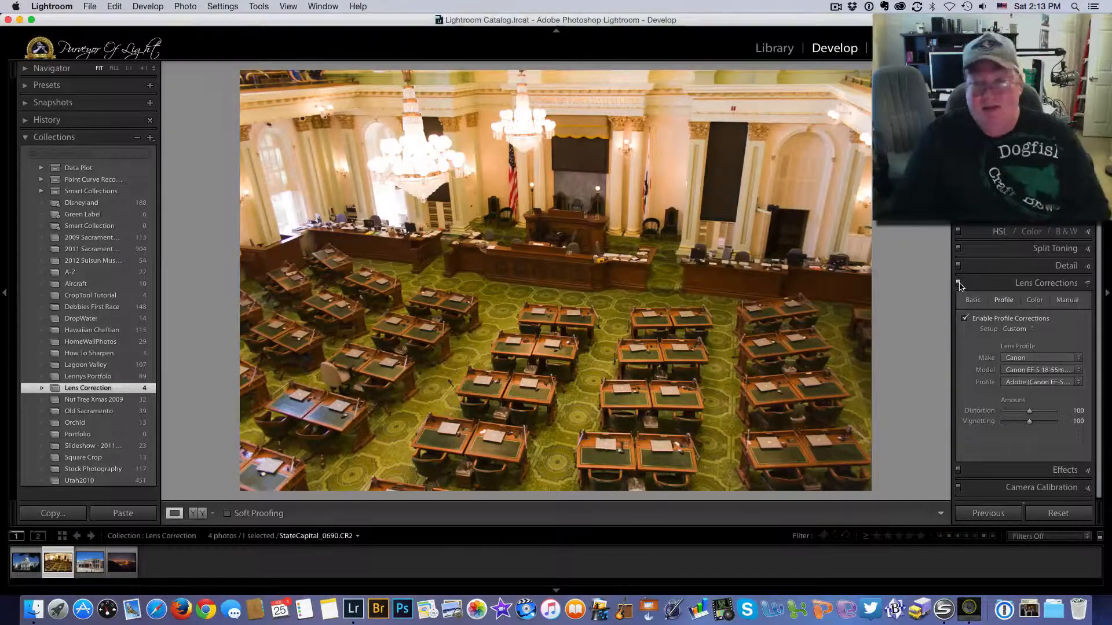
pyautogui.click(958, 284)
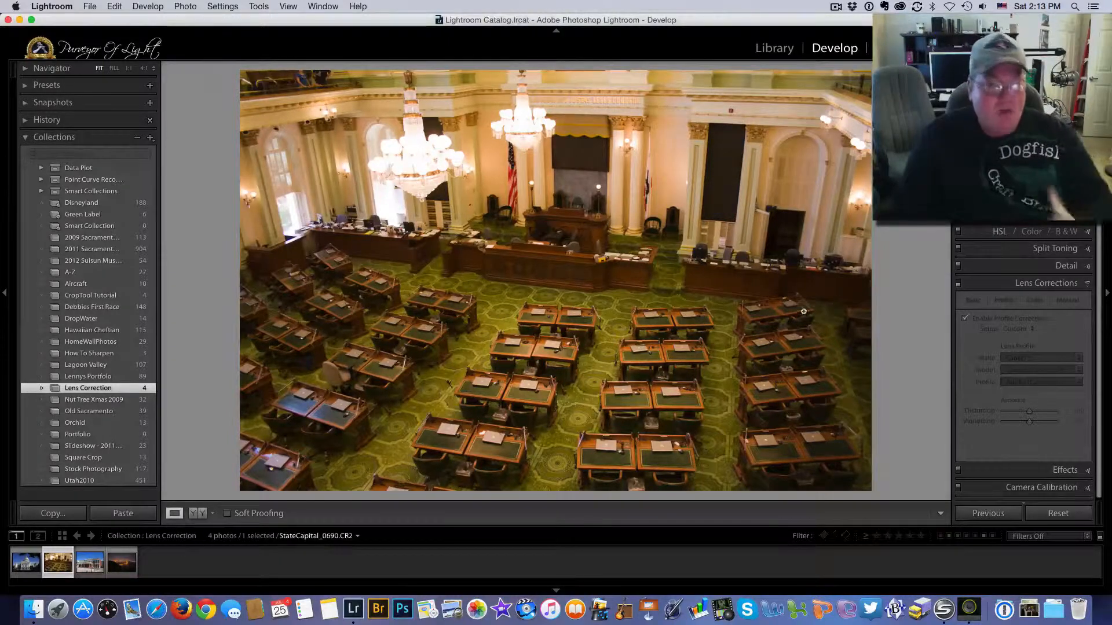
pyautogui.click(965, 319)
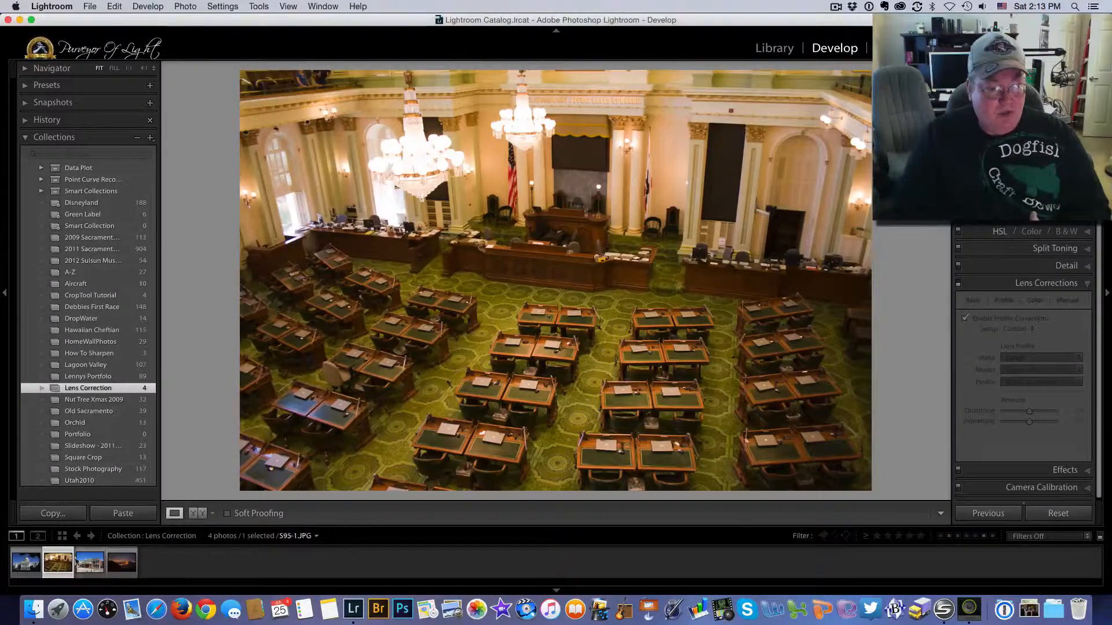
# - Open S95-1.JPG with profile corrections on, showing Manual transforms and a grid overlay
pyautogui.click(81, 561)
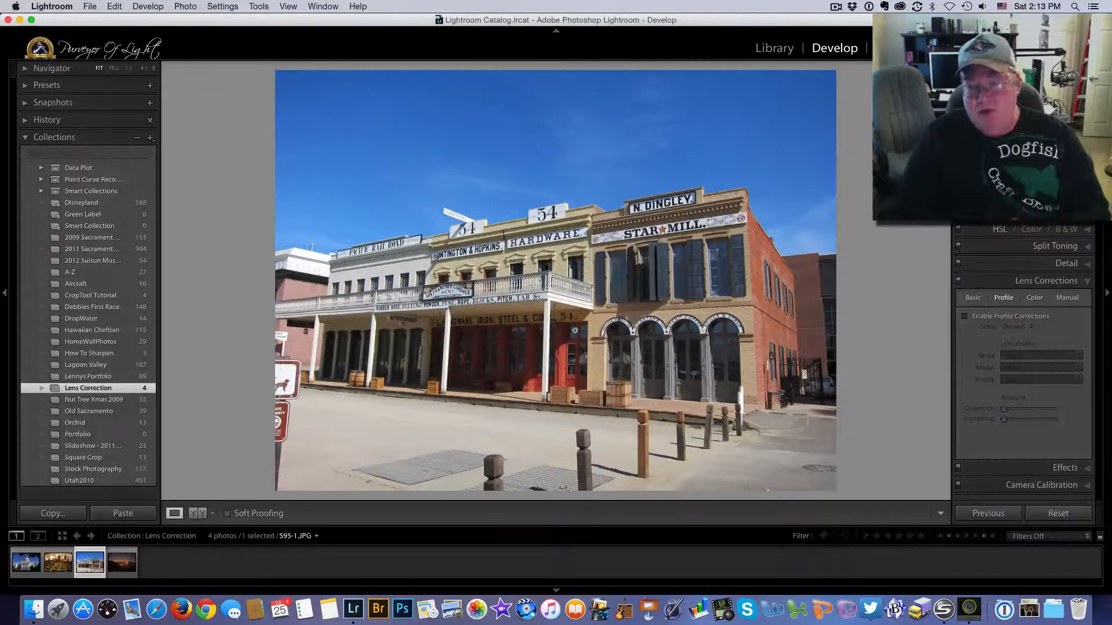
pyautogui.click(964, 317)
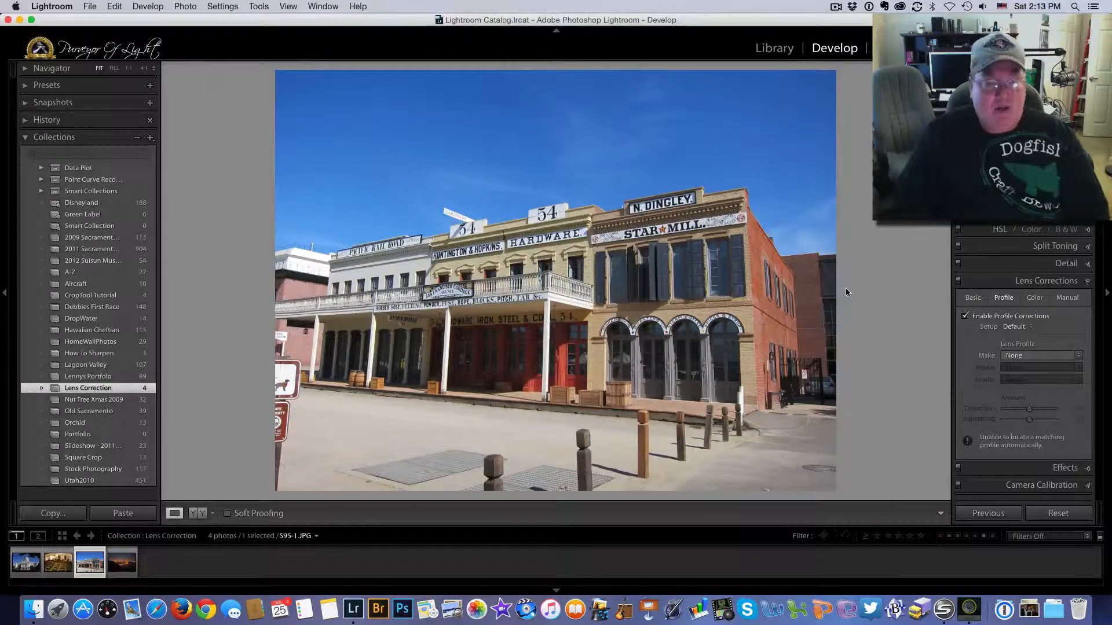
pyautogui.click(1067, 297)
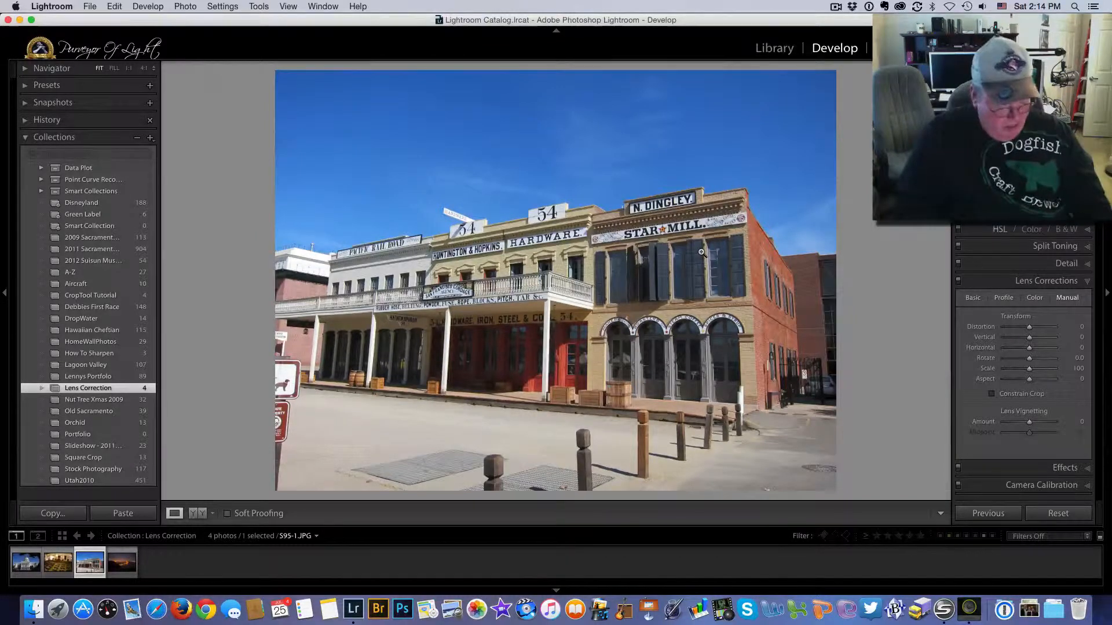
pyautogui.press('super+alt+o')
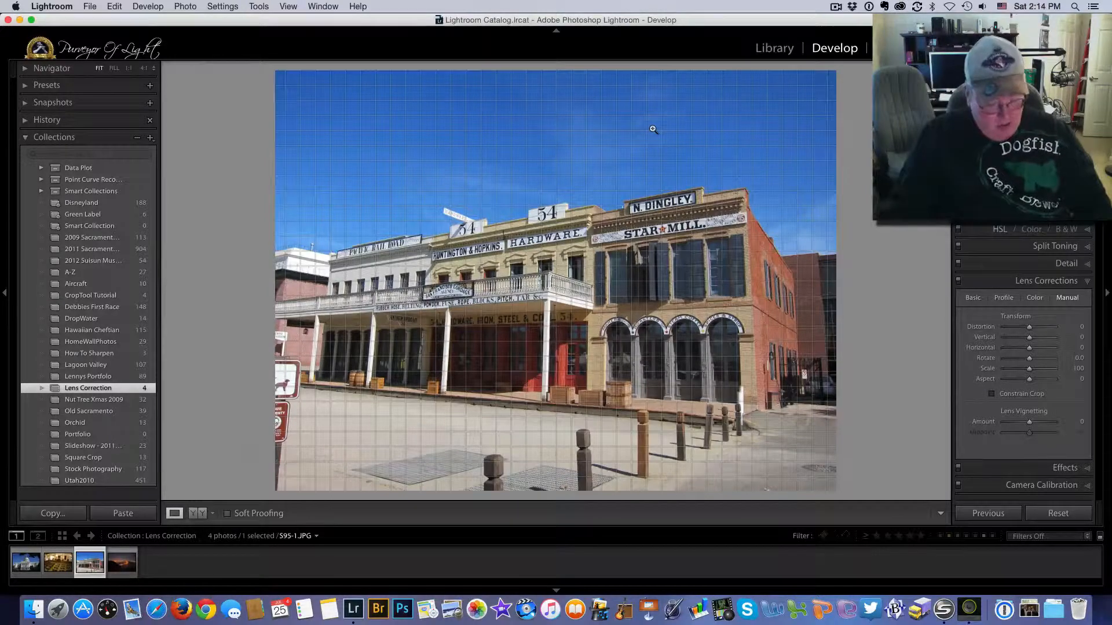
# - Set the grid overlay to size 34 and opacity 100
pyautogui.press('super')
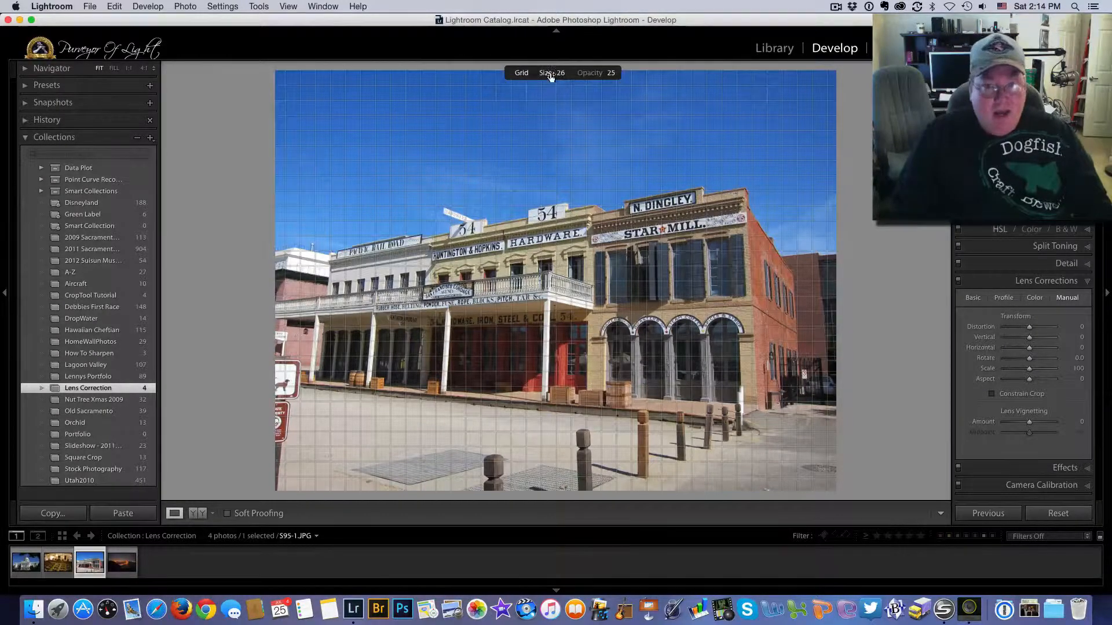
pyautogui.moveTo(546, 73); pyautogui.dragTo(624, 72)
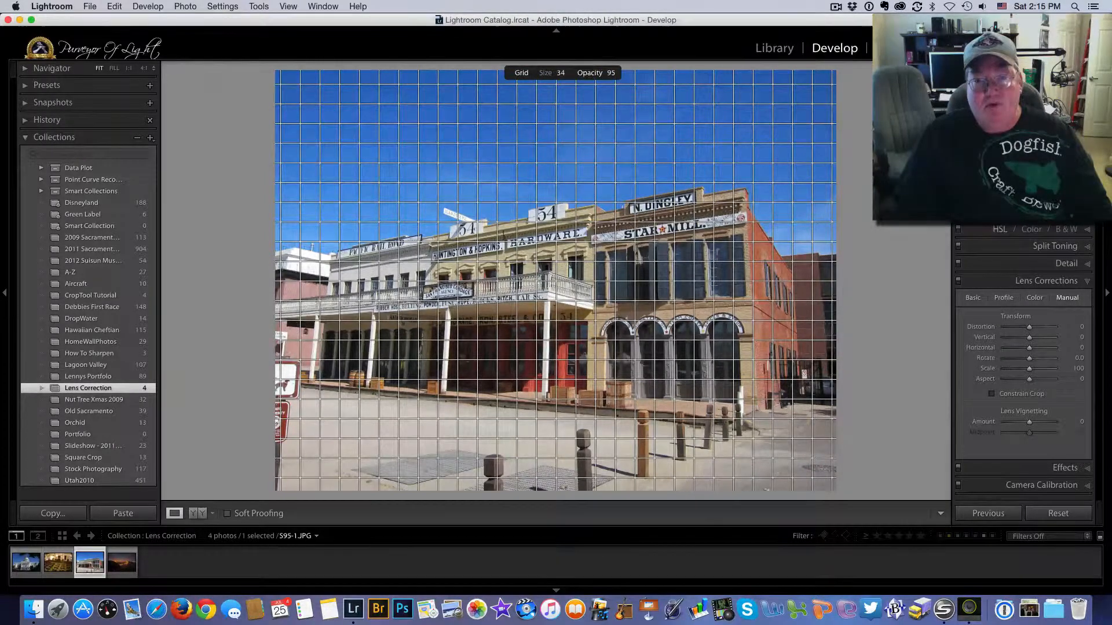
pyautogui.moveTo(592, 73); pyautogui.dragTo(595, 73)
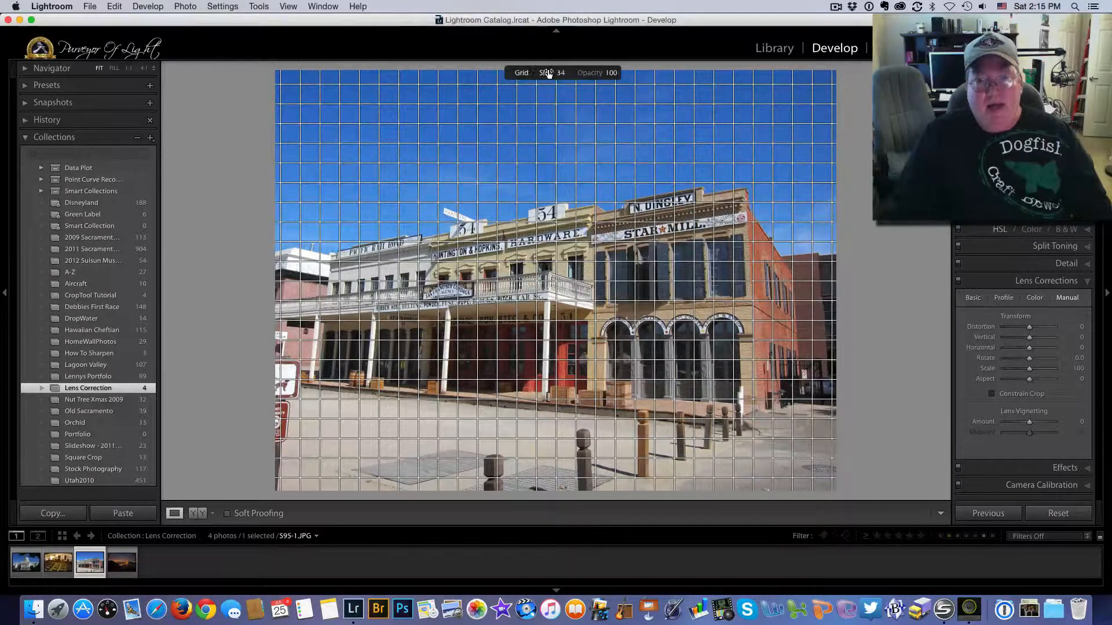
pyautogui.moveTo(545, 72); pyautogui.dragTo(548, 72)
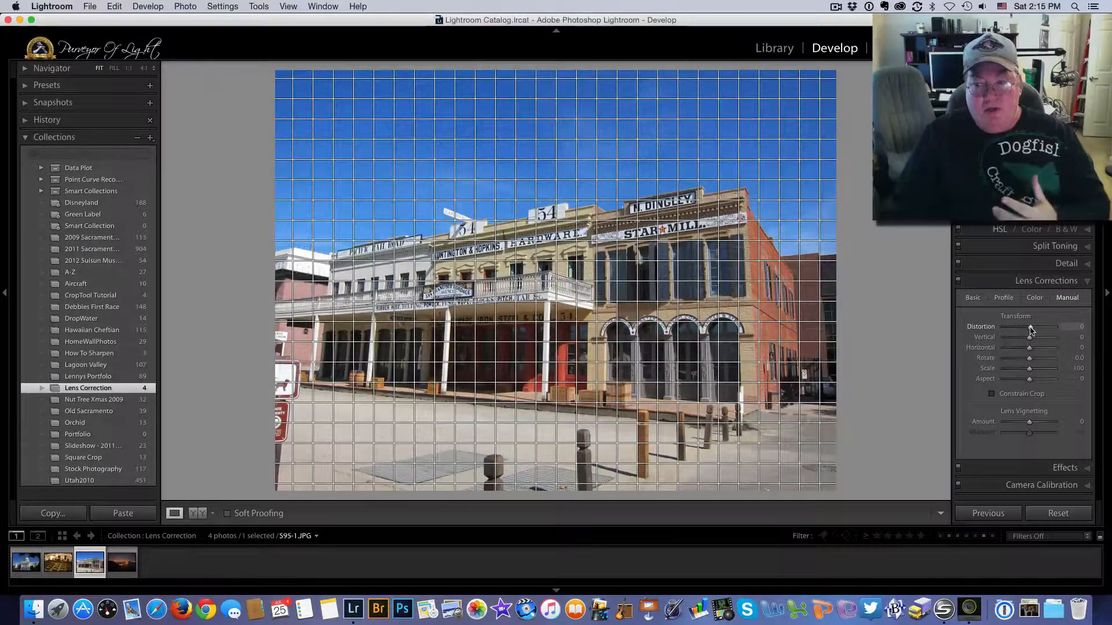
# - Try Distortion and reset it to 0, then set Vertical -17, Scale 106 and Aspect -2
pyautogui.moveTo(1030, 329); pyautogui.dragTo(1028, 329)
pyautogui.moveTo(1027, 328); pyautogui.dragTo(1029, 328)
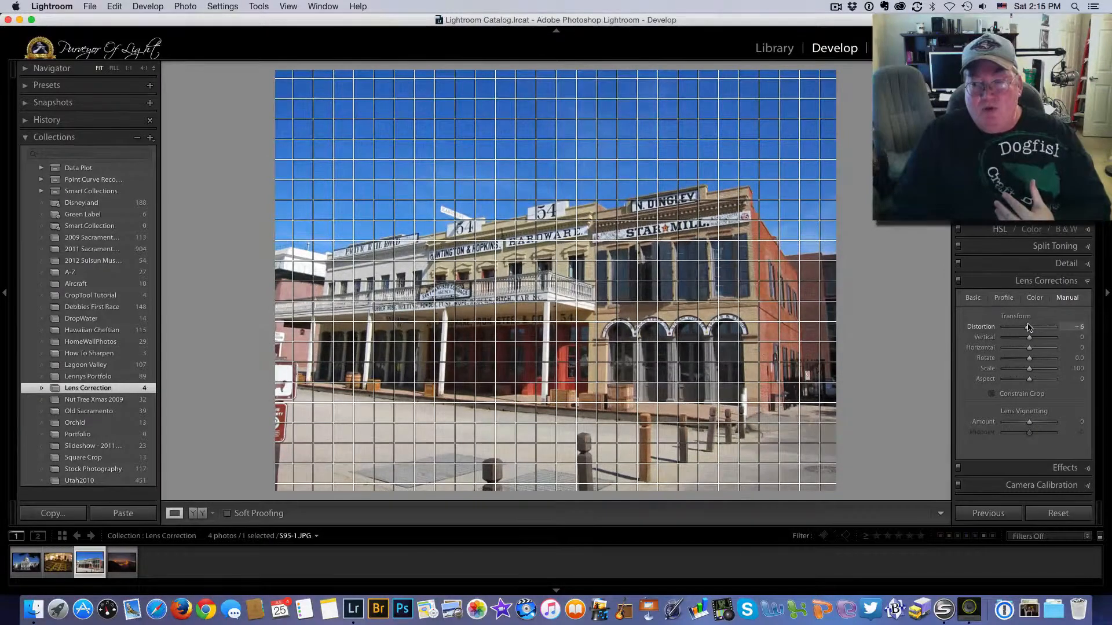
pyautogui.doubleClick(1028, 328)
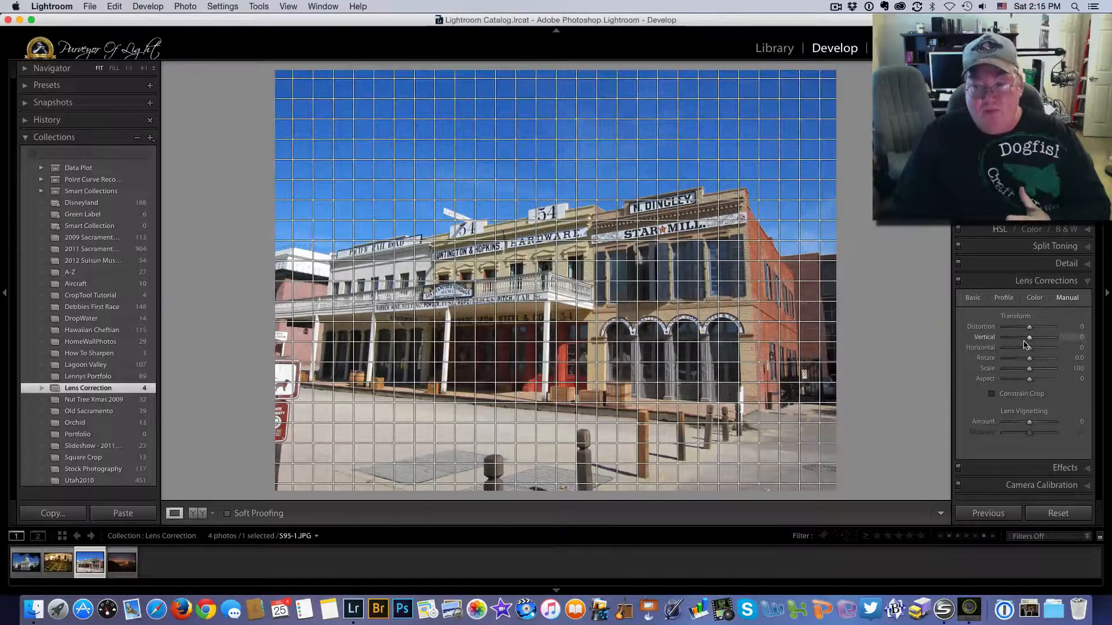
pyautogui.moveTo(1030, 341); pyautogui.dragTo(1025, 343)
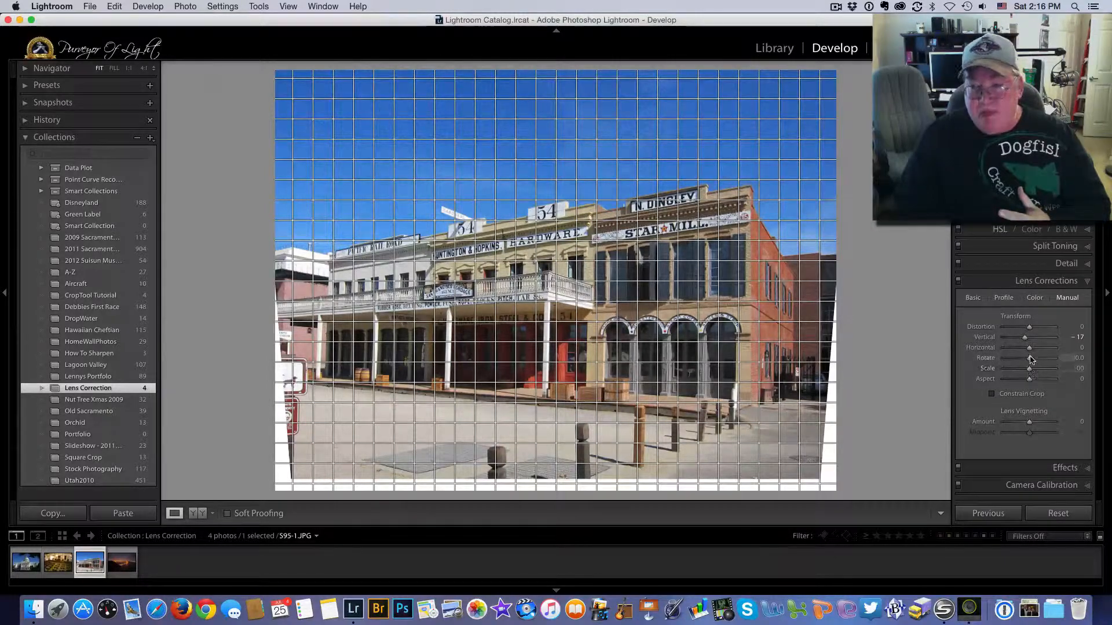
pyautogui.moveTo(1028, 350); pyautogui.dragTo(1029, 351)
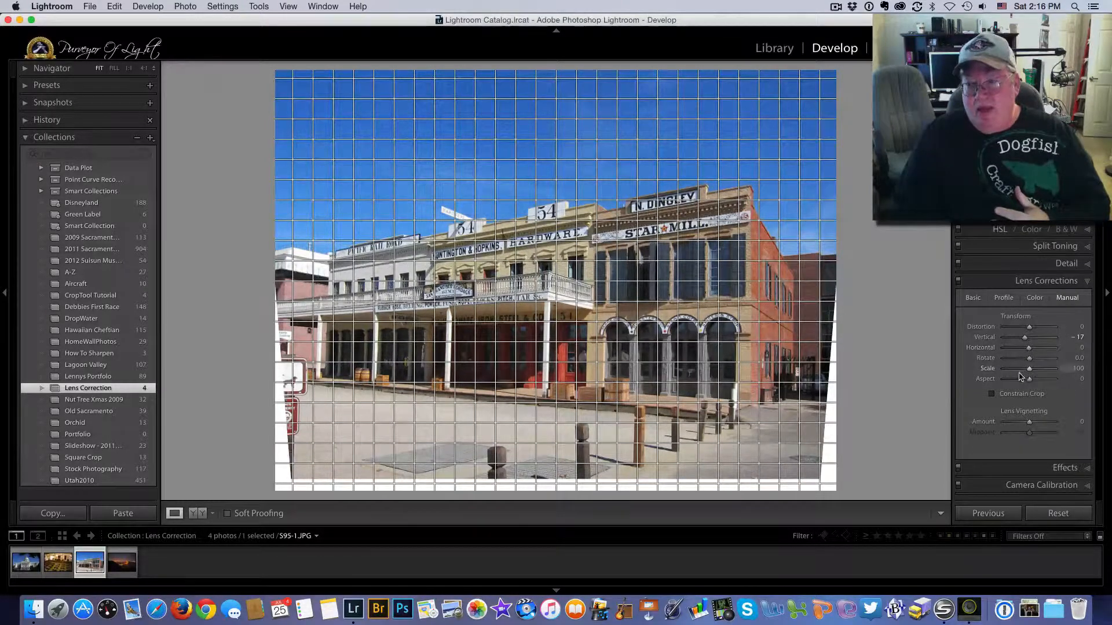
pyautogui.moveTo(1030, 359); pyautogui.dragTo(1032, 373)
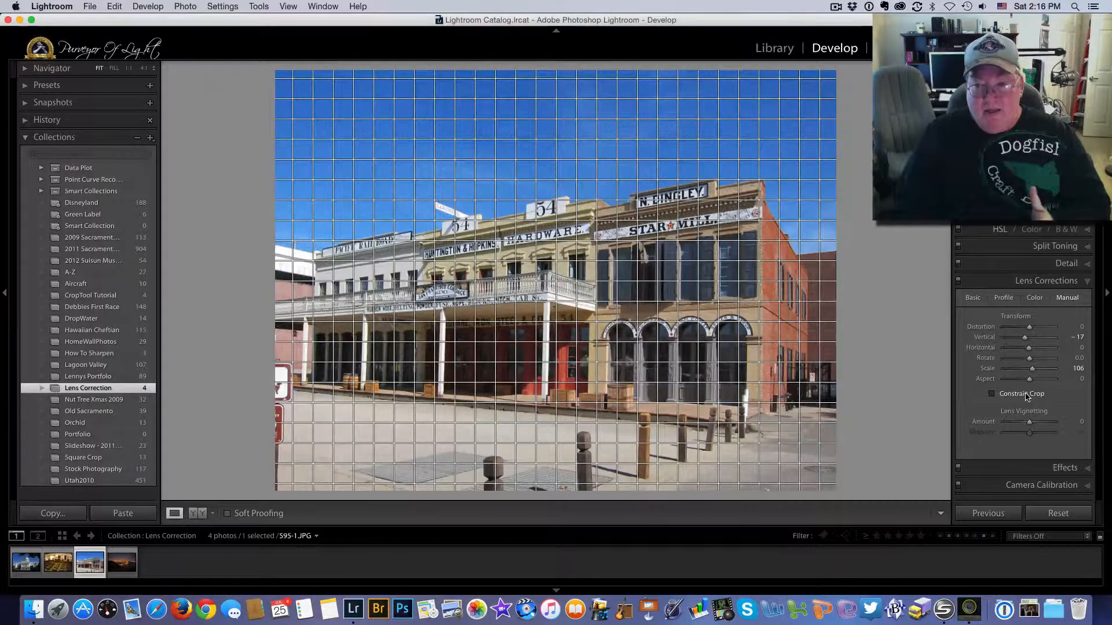
pyautogui.moveTo(1030, 380); pyautogui.dragTo(1029, 384)
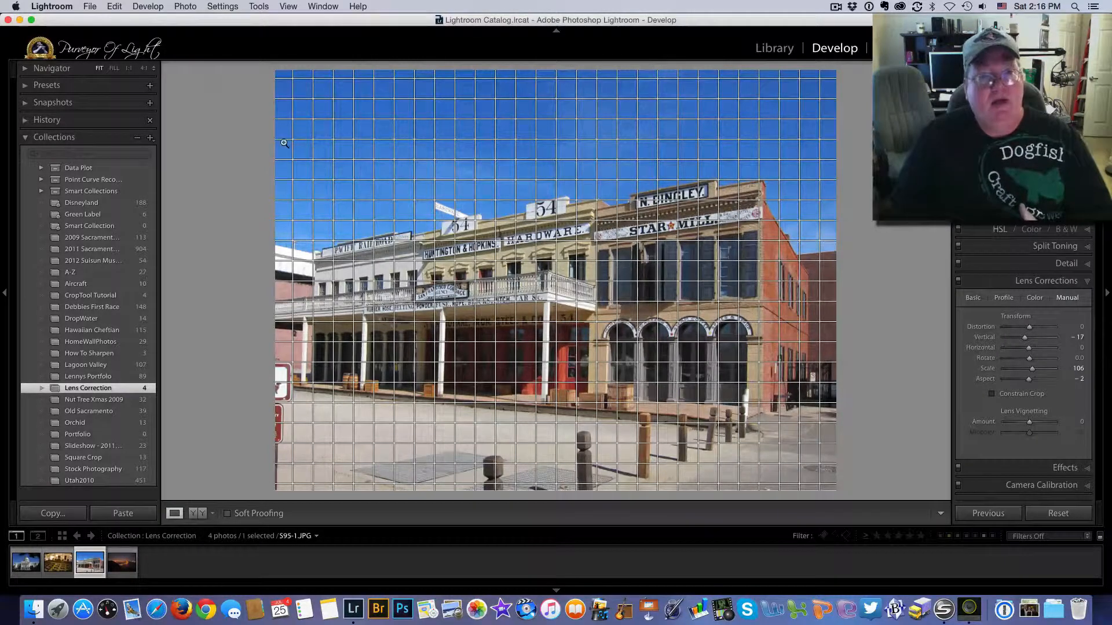
# - Toggle corrections off and on to compare the storefront, then open IMG_4925.CR2
pyautogui.click(959, 283)
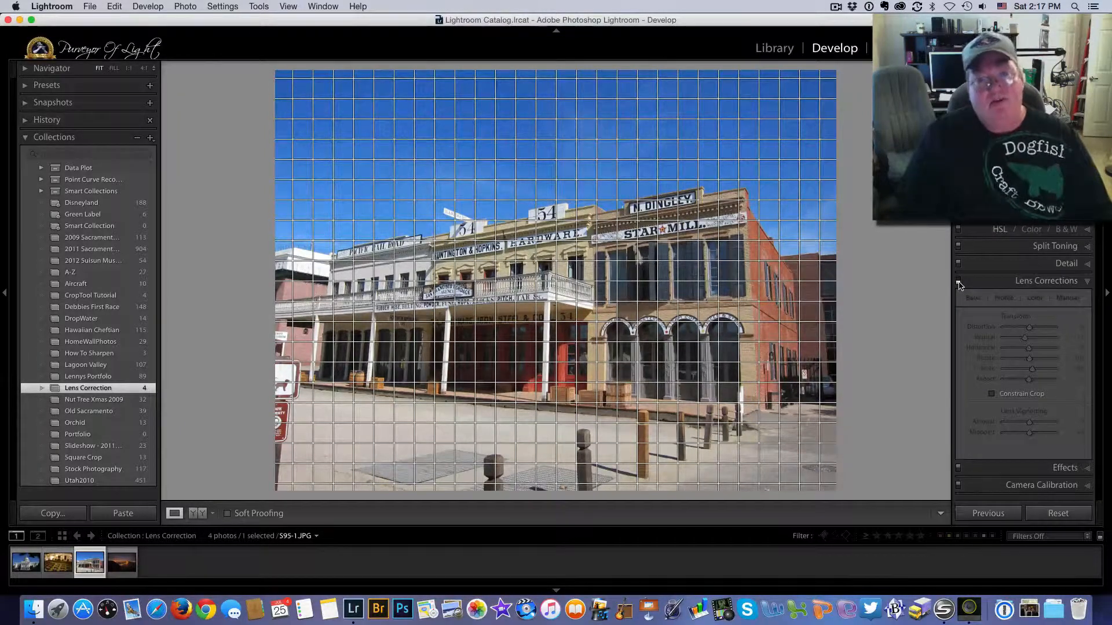
pyautogui.click(958, 283)
pyautogui.click(958, 282)
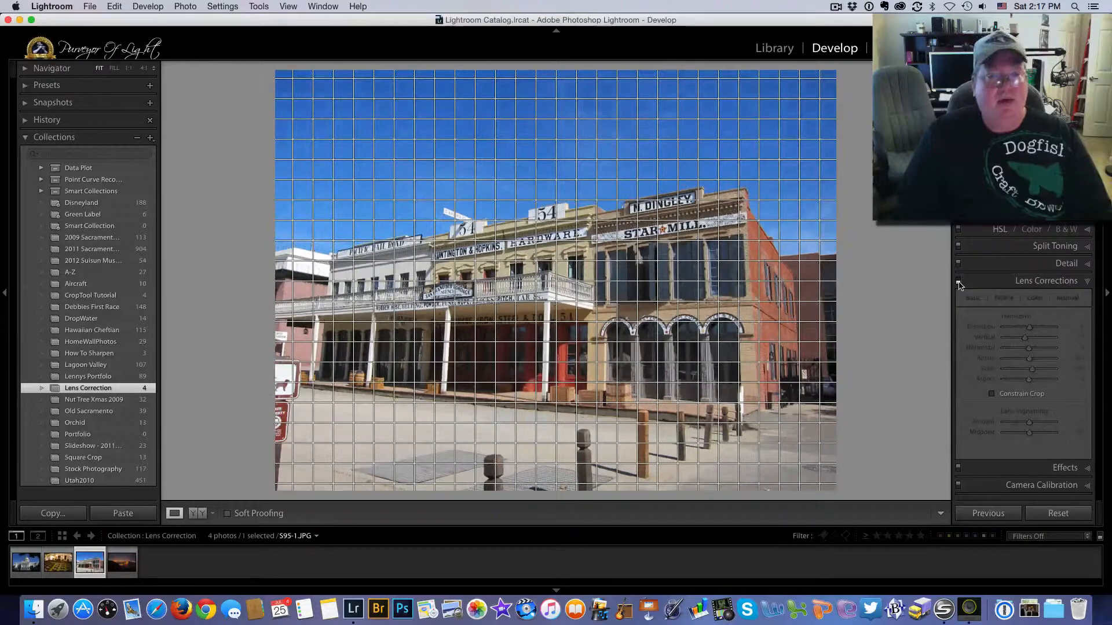
pyautogui.click(959, 283)
pyautogui.click(959, 282)
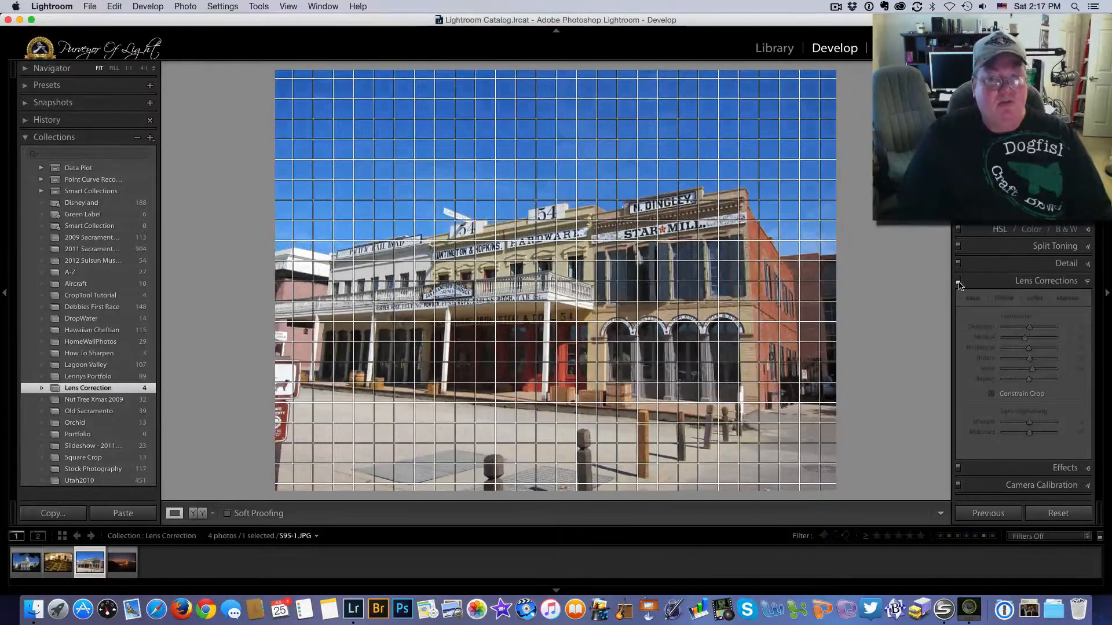
pyautogui.click(959, 282)
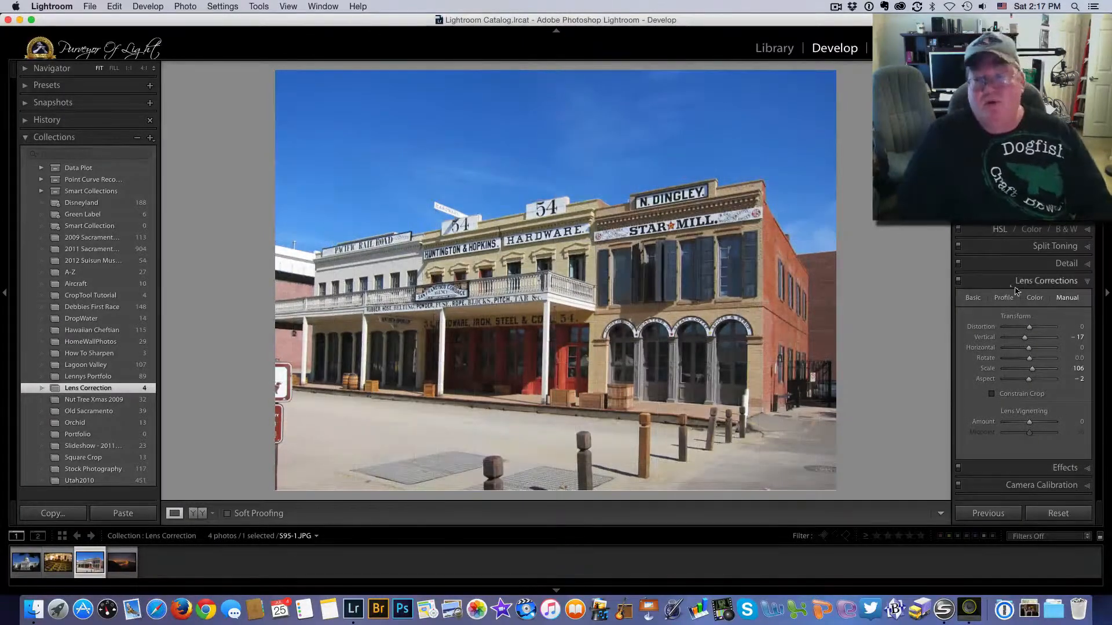
pyautogui.click(958, 283)
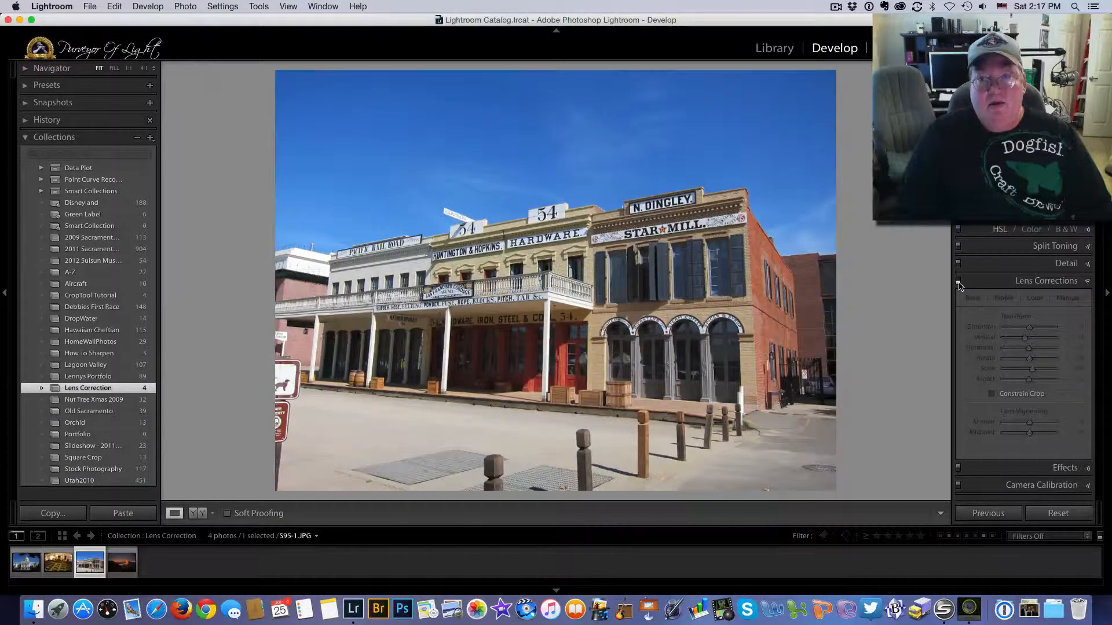
pyautogui.click(958, 283)
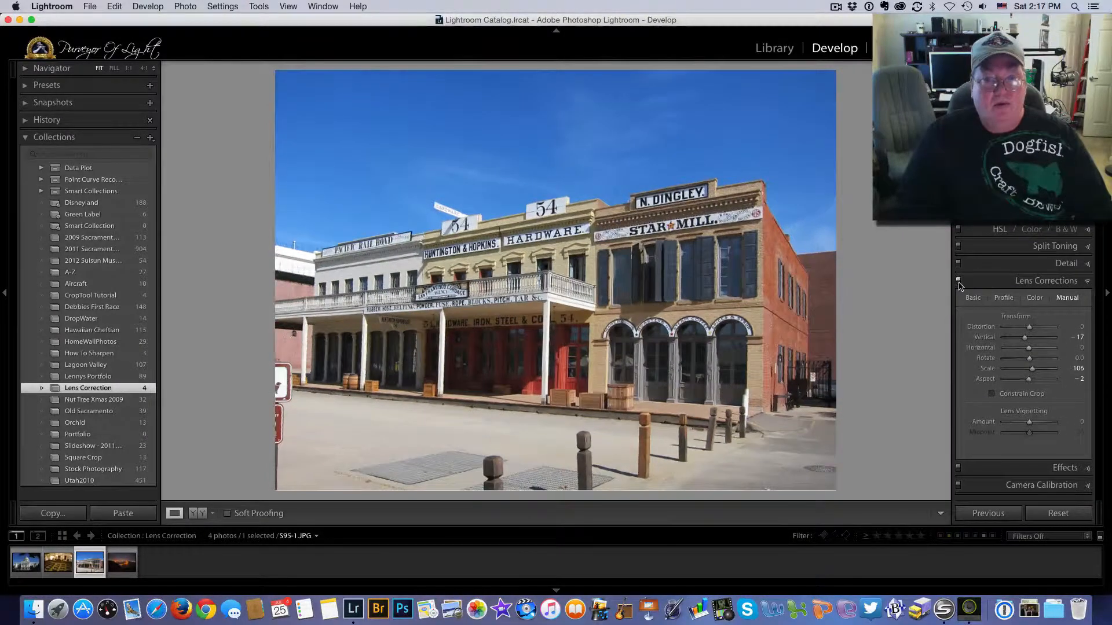
pyautogui.click(959, 283)
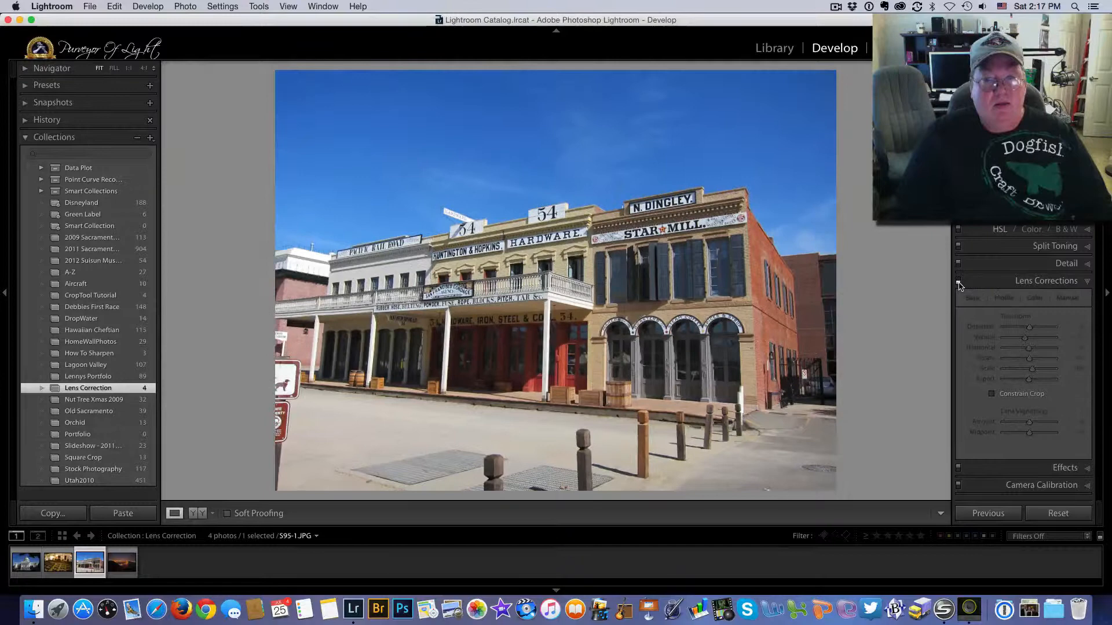
pyautogui.click(958, 283)
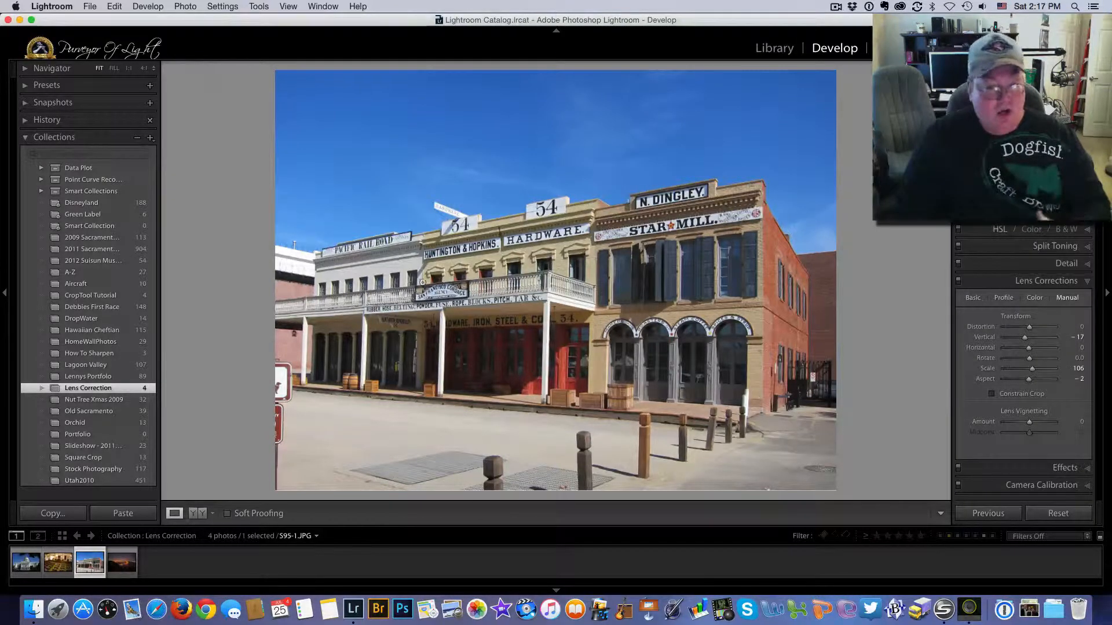
pyautogui.click(118, 568)
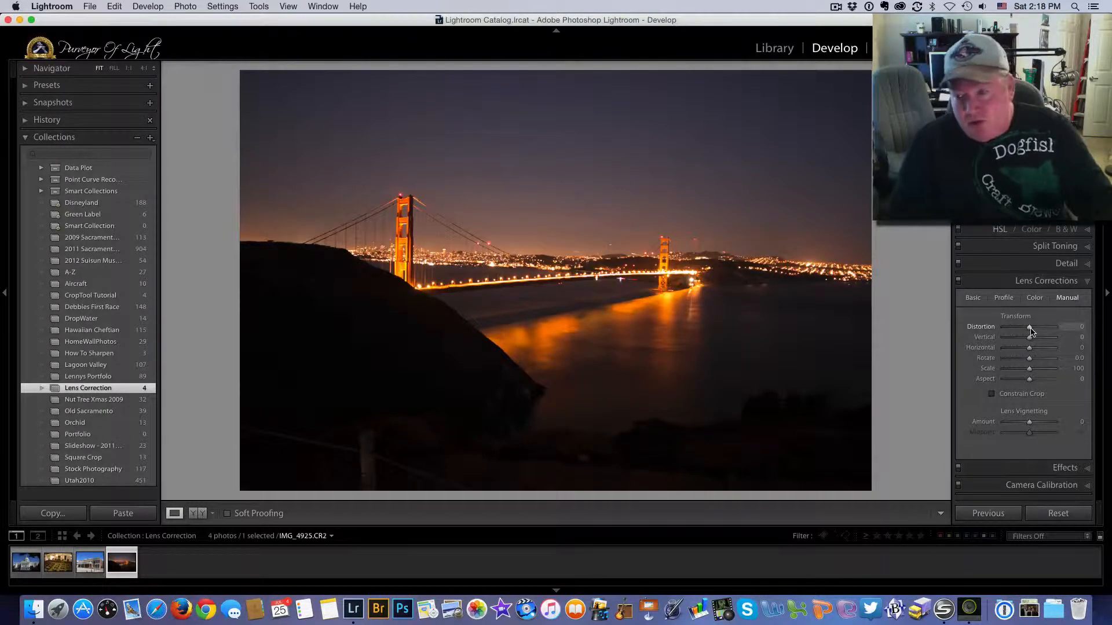
# - Set the bridge photo's Distortion to +11 and Vertical to +5
pyautogui.moveTo(1030, 330); pyautogui.dragTo(1034, 331)
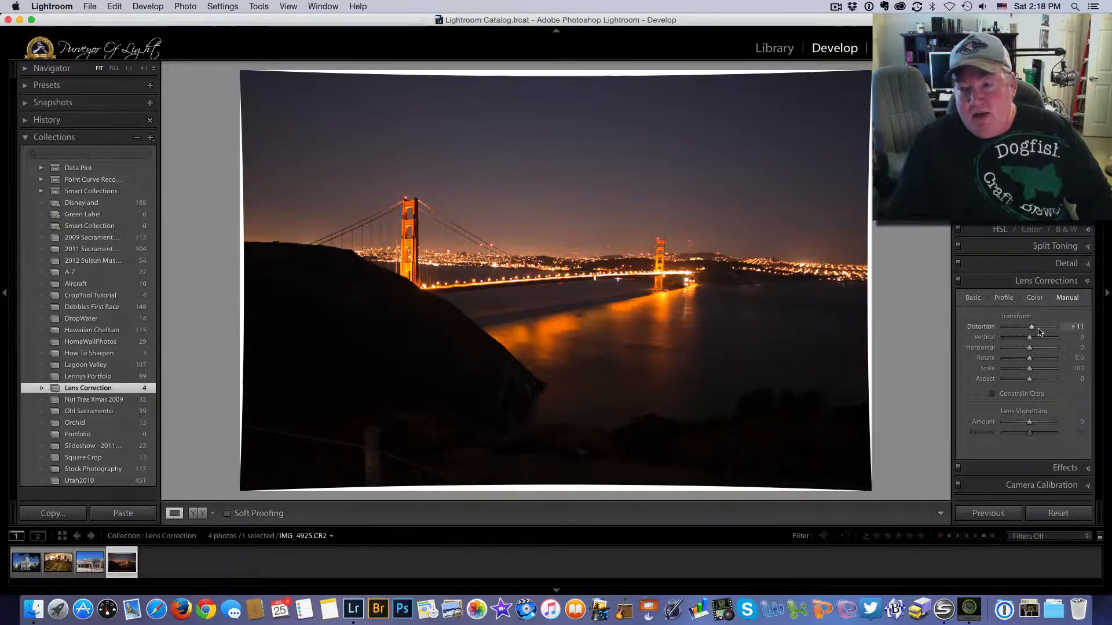
pyautogui.moveTo(1032, 327); pyautogui.dragTo(1035, 331)
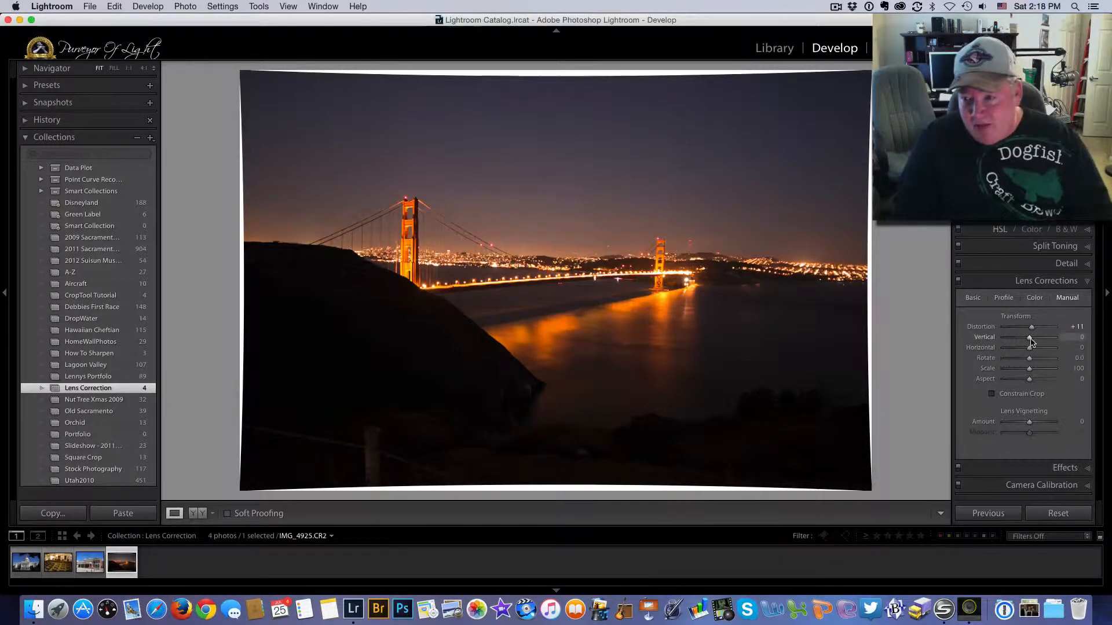
pyautogui.moveTo(1030, 338); pyautogui.dragTo(1030, 338)
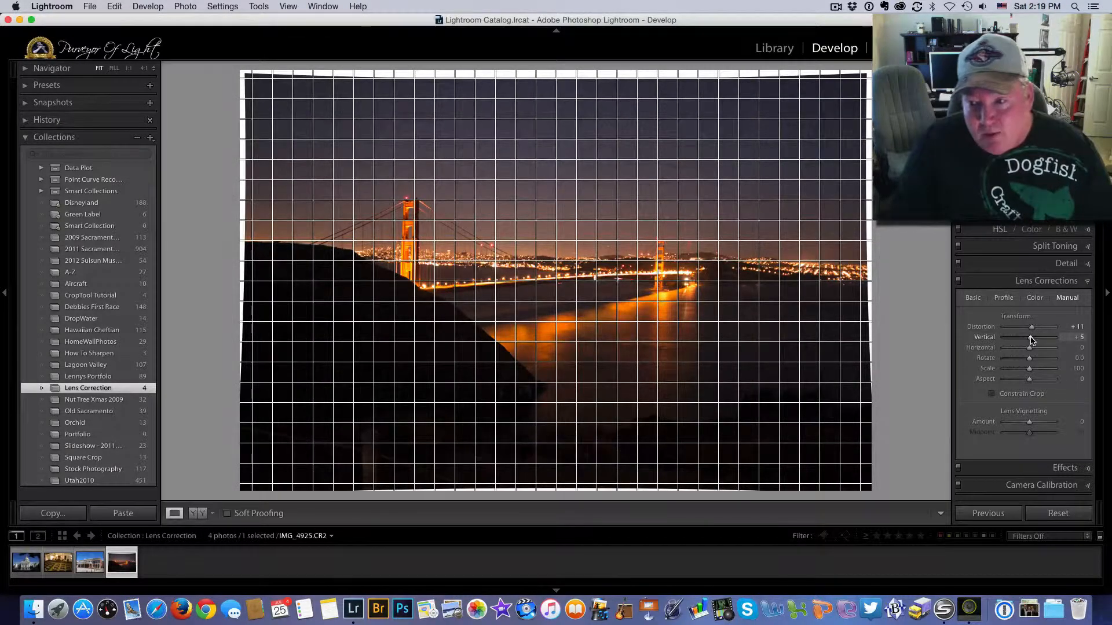
# - Adjust the Vertical correction, then rotate the Golden Gate photo to -2.0 to level the horizon
pyautogui.moveTo(1031, 342); pyautogui.dragTo(1028, 341)
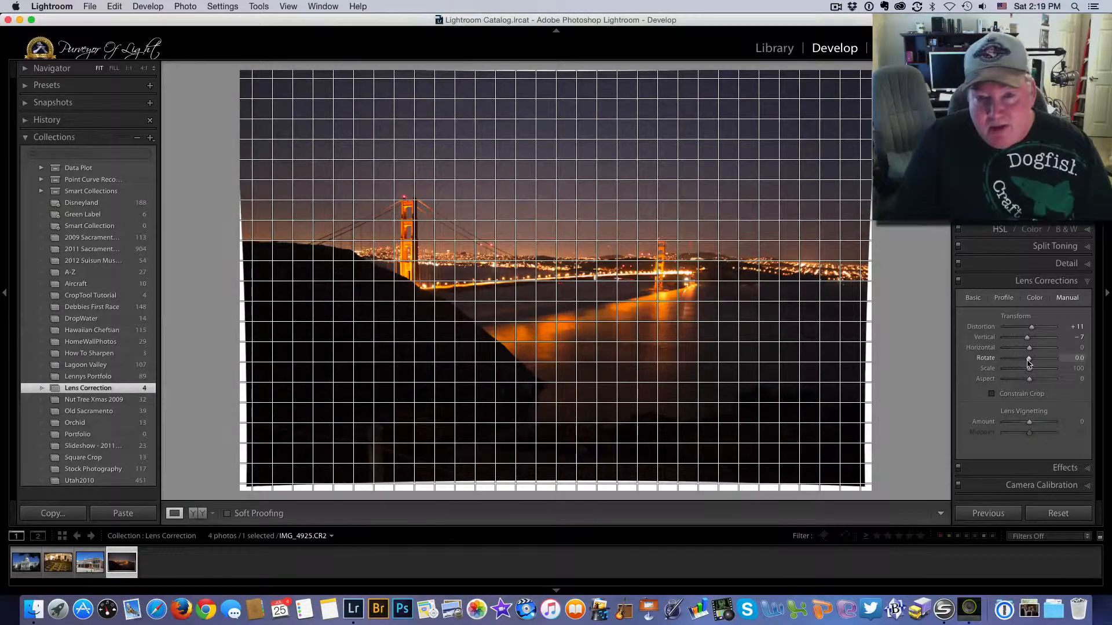
pyautogui.moveTo(1029, 362); pyautogui.dragTo(1026, 362)
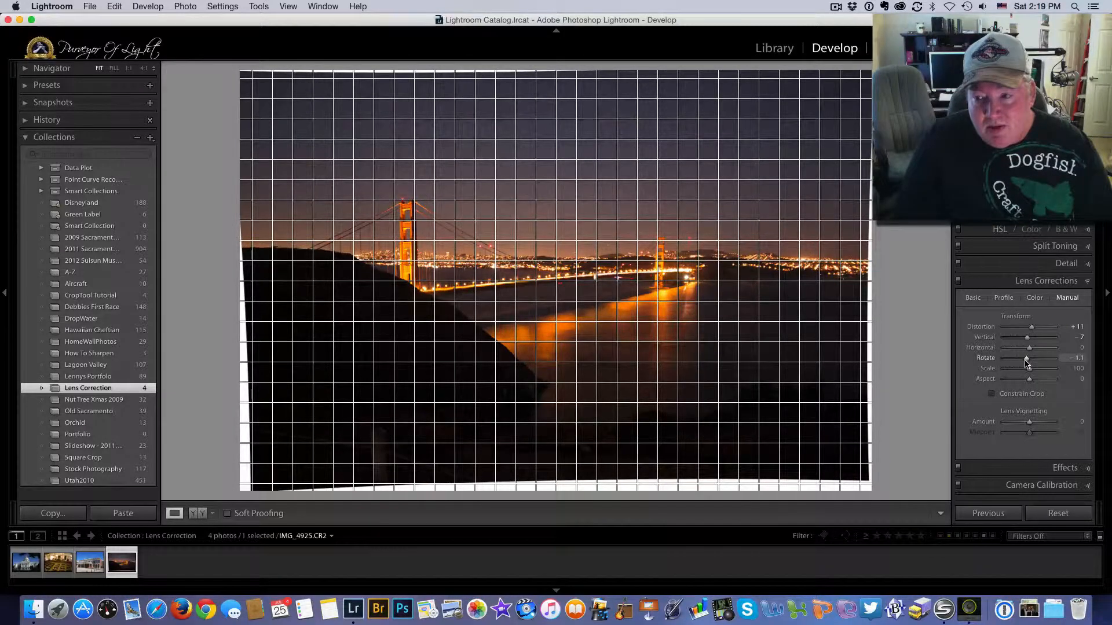
pyautogui.moveTo(1026, 363); pyautogui.dragTo(1025, 364)
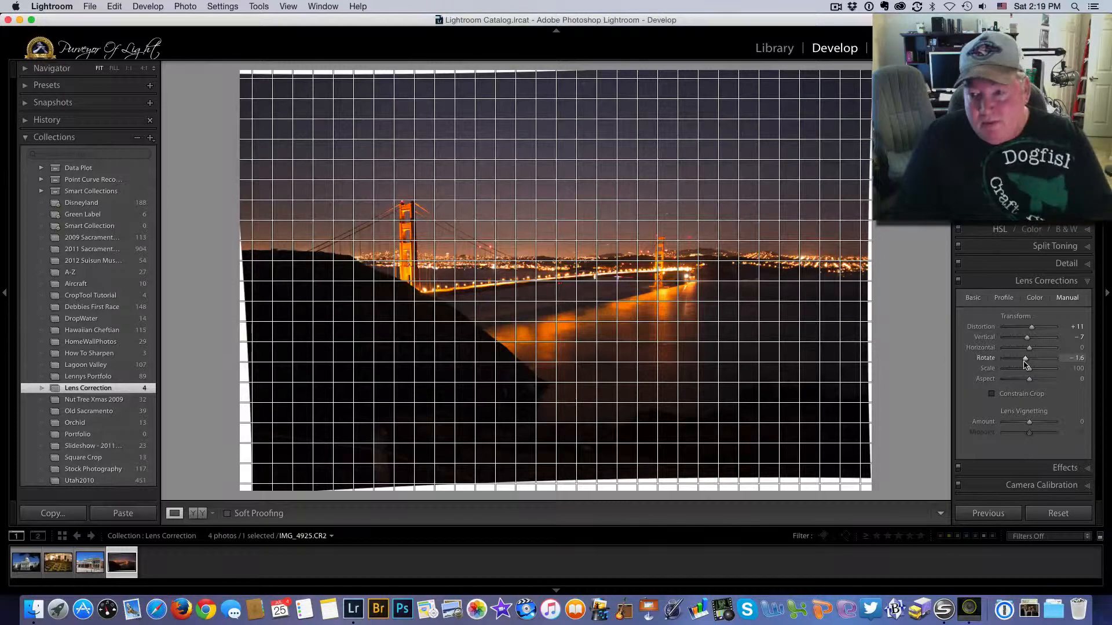
pyautogui.moveTo(1026, 364); pyautogui.dragTo(1024, 365)
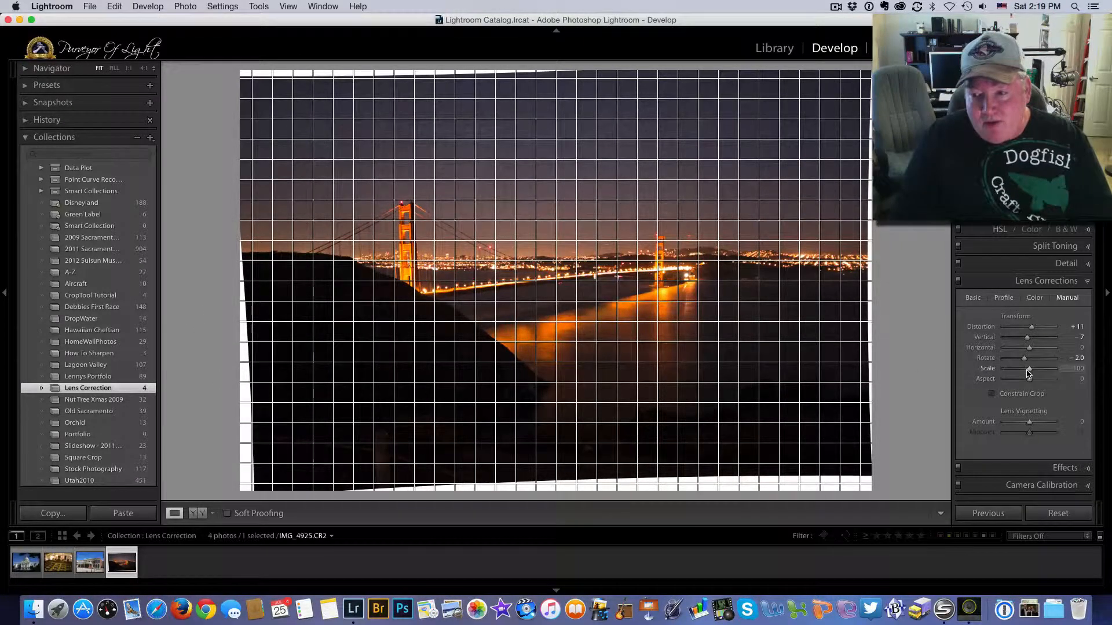
# - Increase Scale to 108 to hide the white edges, and return Vertical to +5
pyautogui.moveTo(1030, 373); pyautogui.dragTo(1032, 373)
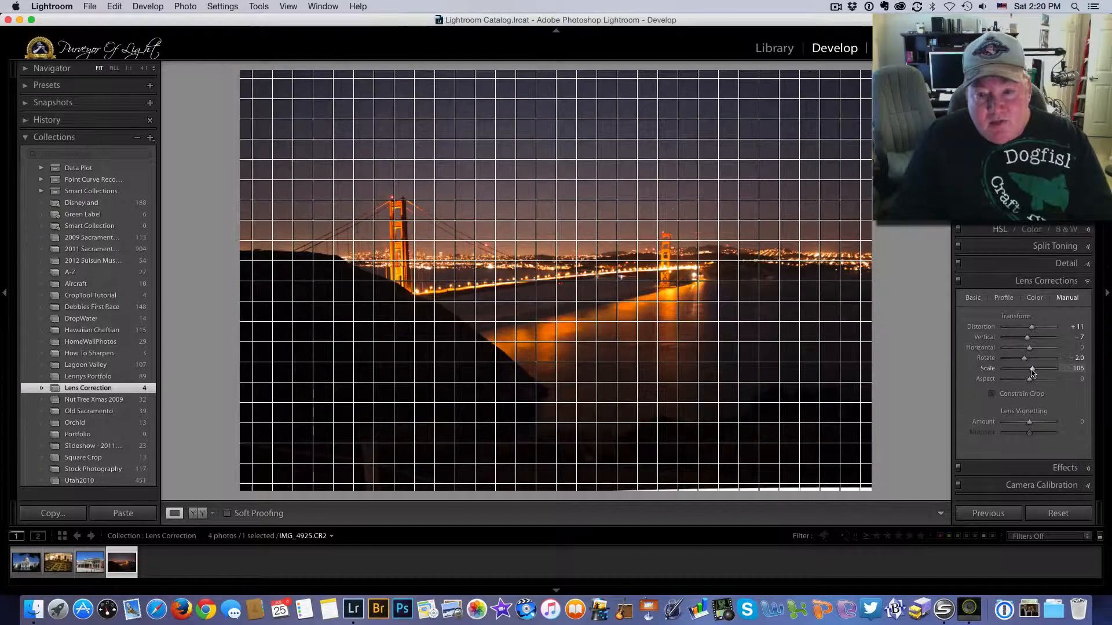
pyautogui.moveTo(1032, 374); pyautogui.dragTo(1034, 374)
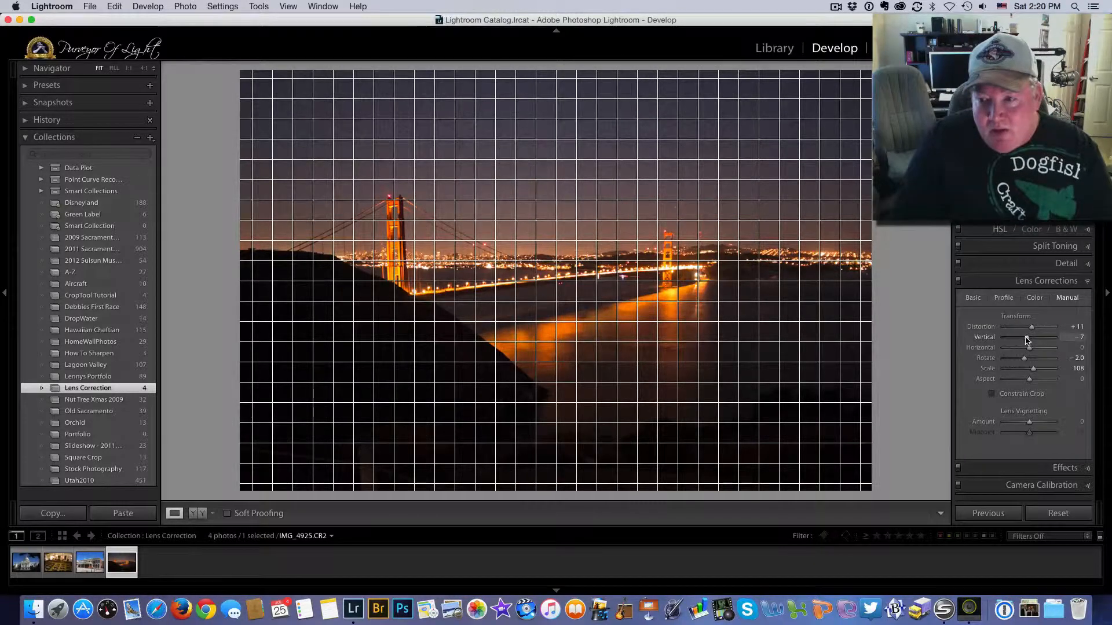
pyautogui.moveTo(1027, 339); pyautogui.dragTo(1031, 341)
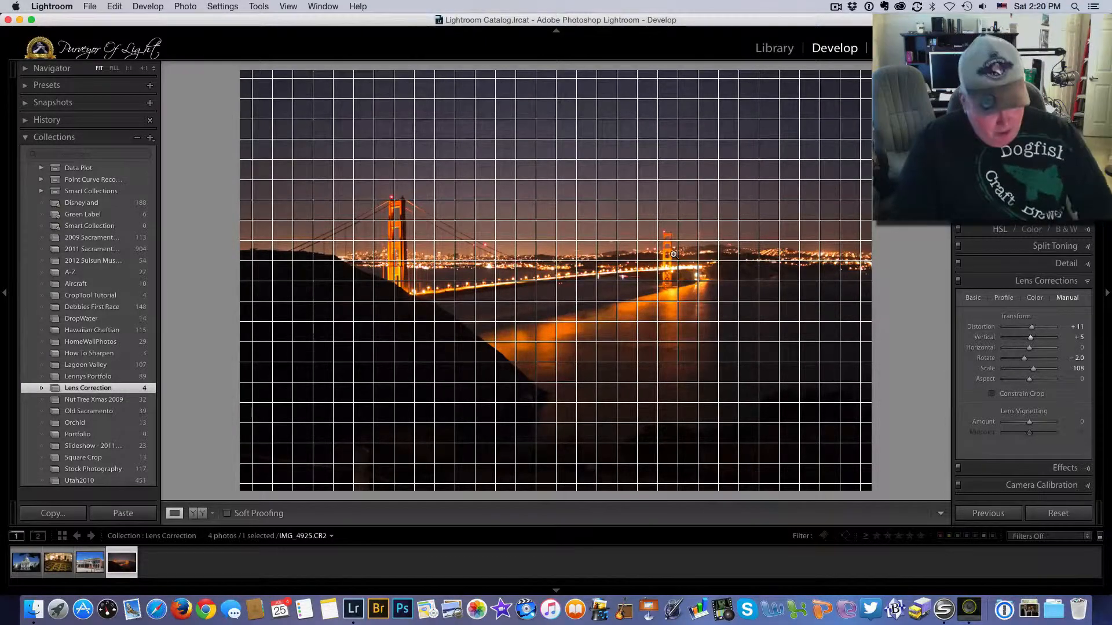
pyautogui.press('alt')
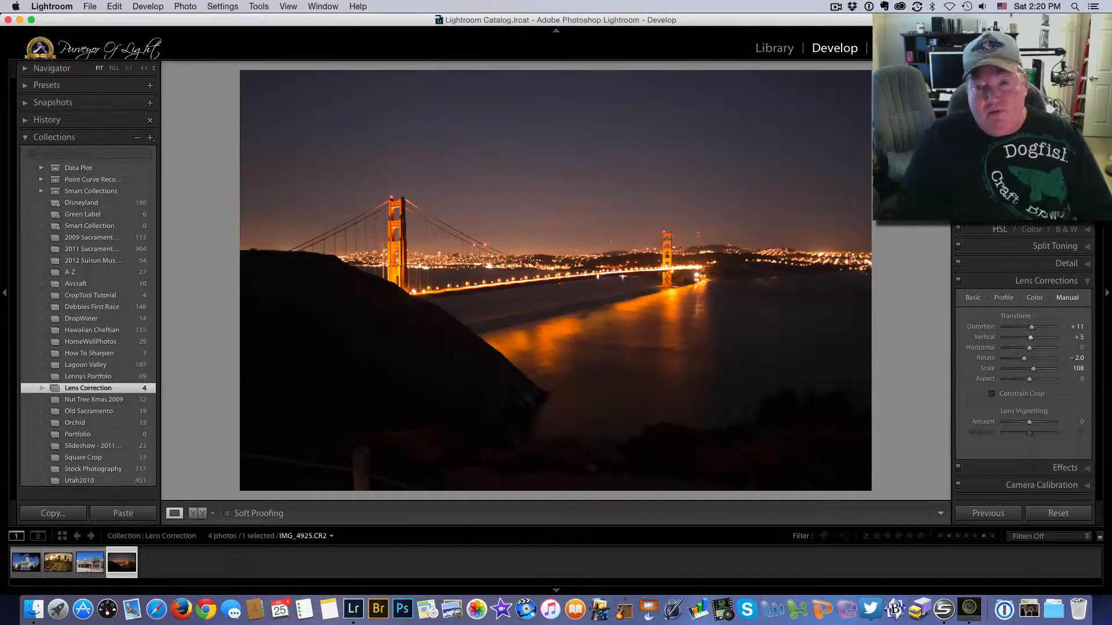
pyautogui.click(958, 283)
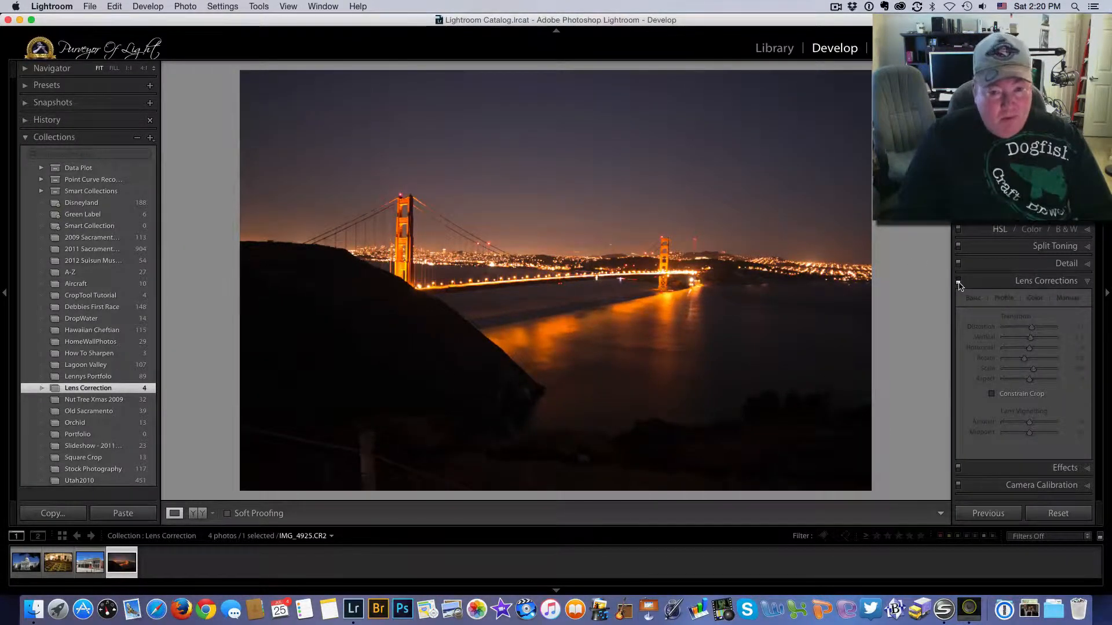
pyautogui.click(958, 282)
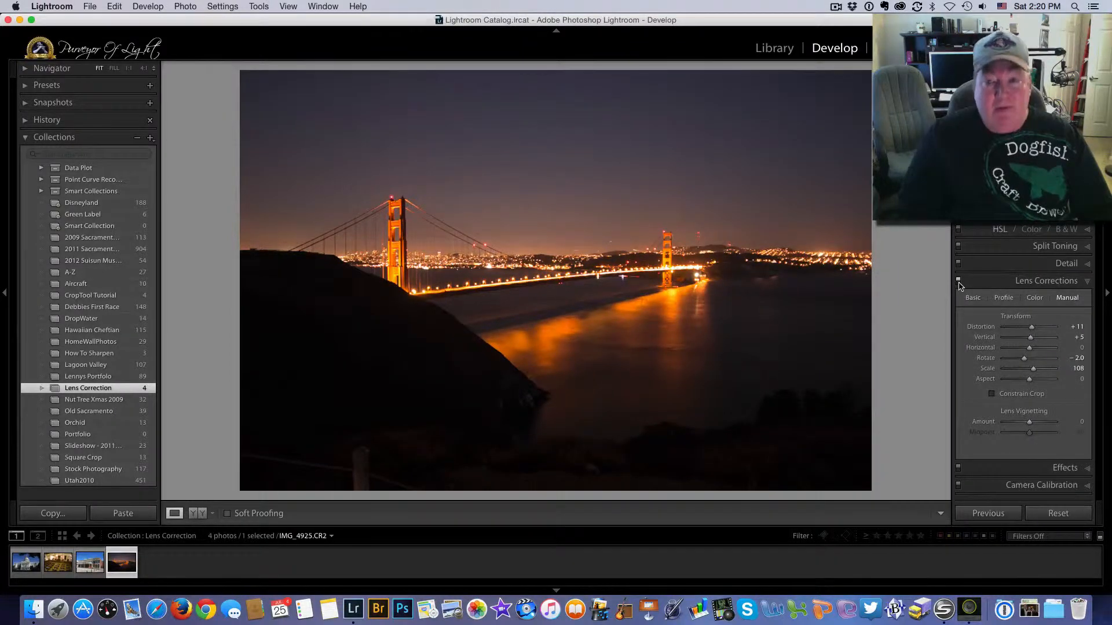
pyautogui.click(958, 282)
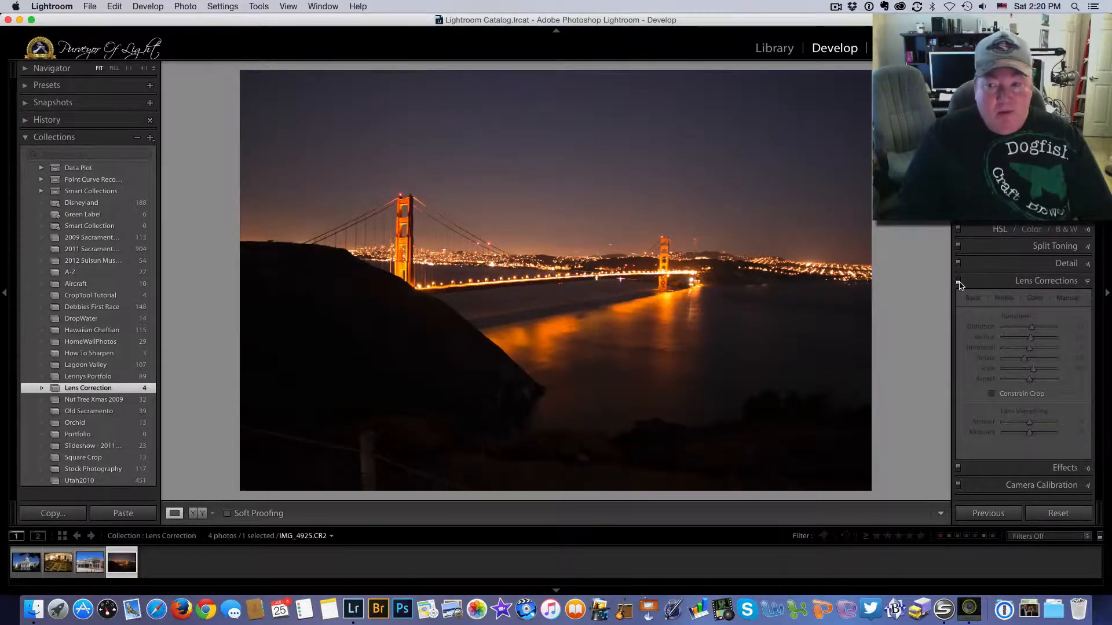
pyautogui.click(958, 283)
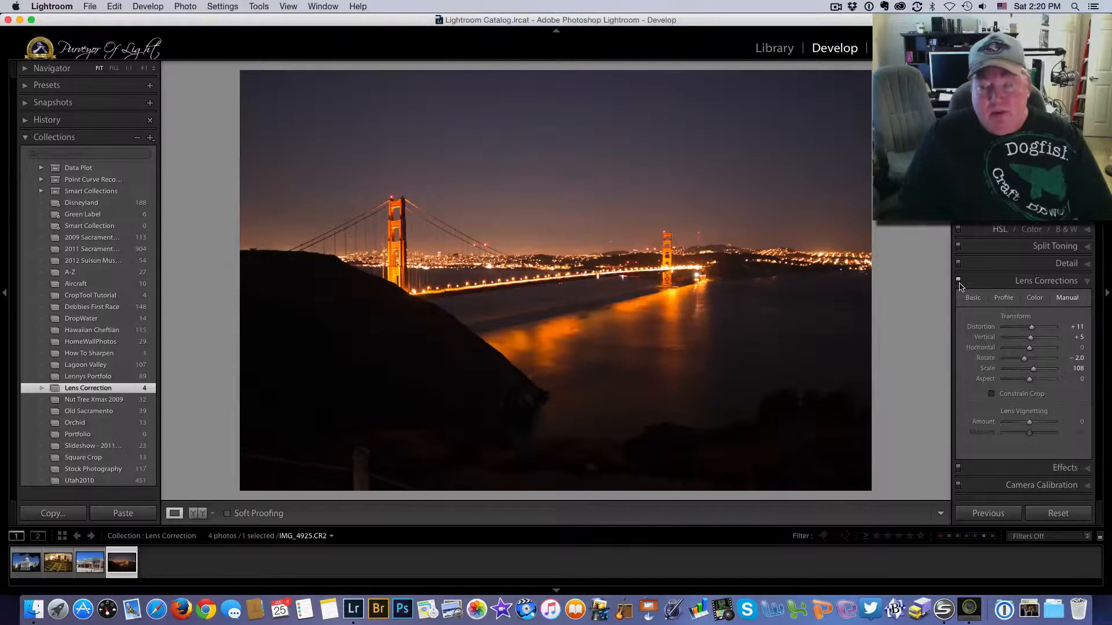